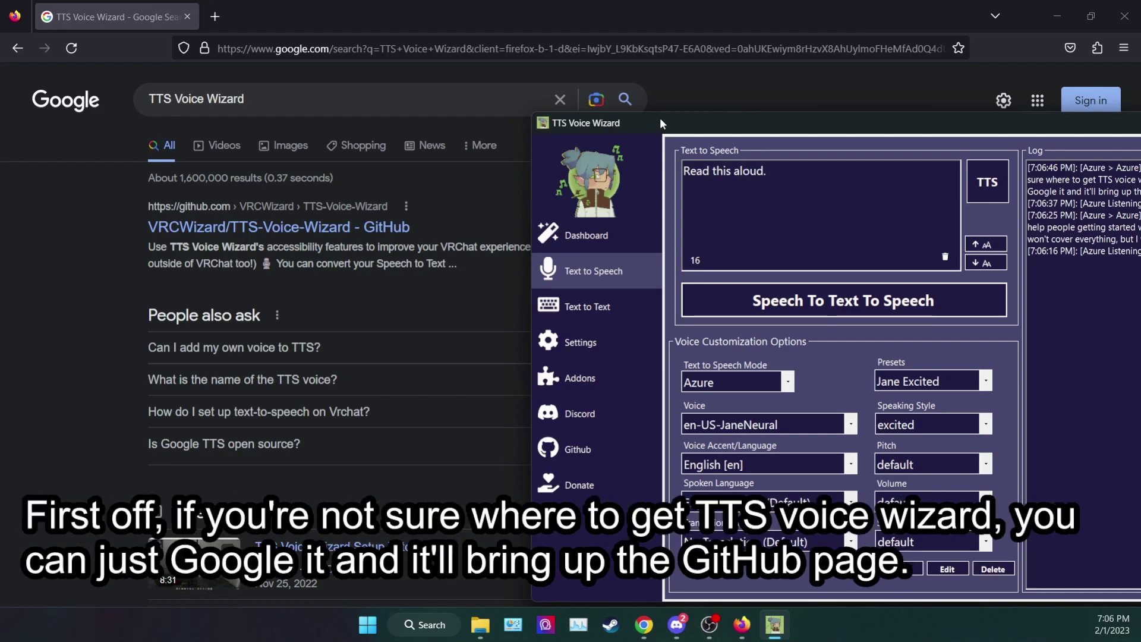
Step: Open the VRCWizard/TTS-Voice-Wizard GitHub repository from the search results, reduce the page zoom to 70%, and open its Quickstart Guide
left_click(346, 230)
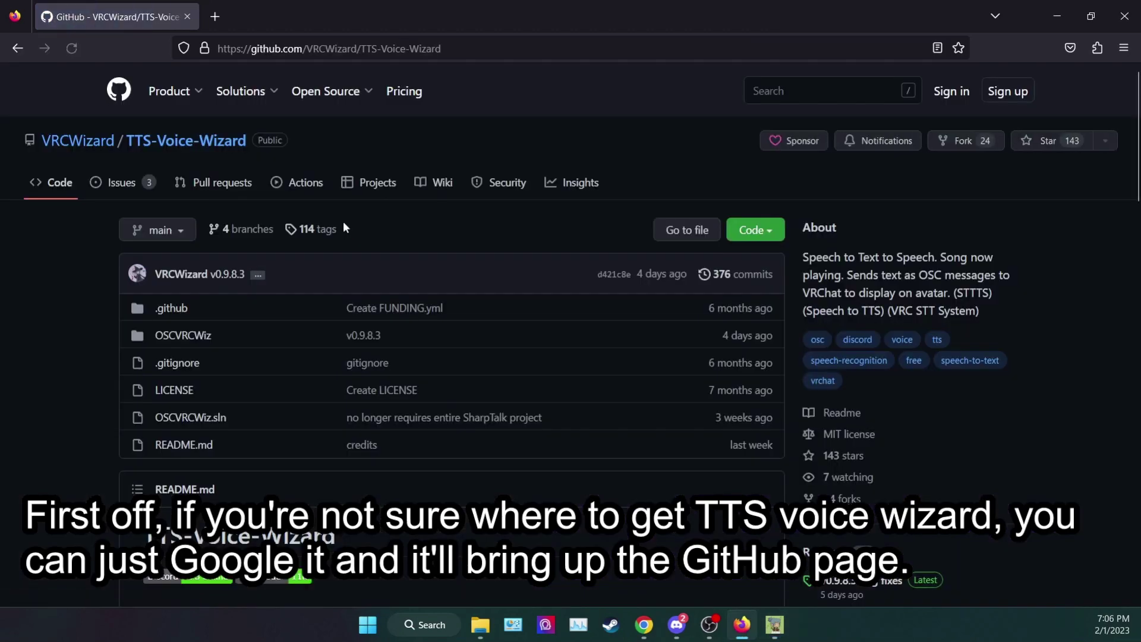
key("ctrl+minus")
key("ctrl+minus")
key("ctrl+minus")
scroll(469, 253, "down", 8)
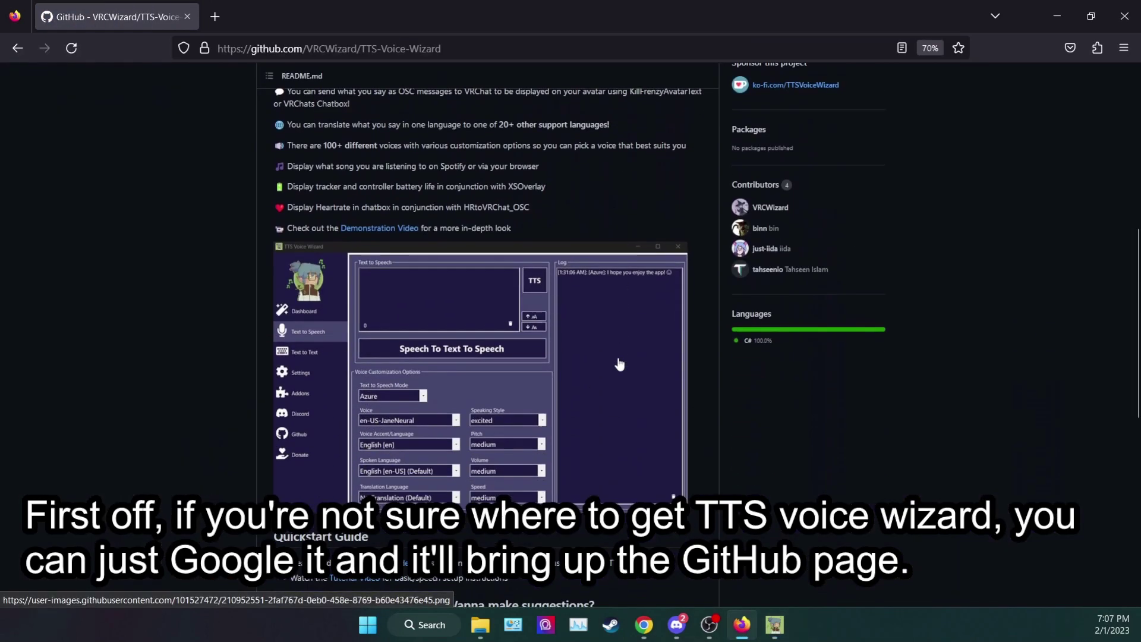
scroll(619, 364, "down", 5)
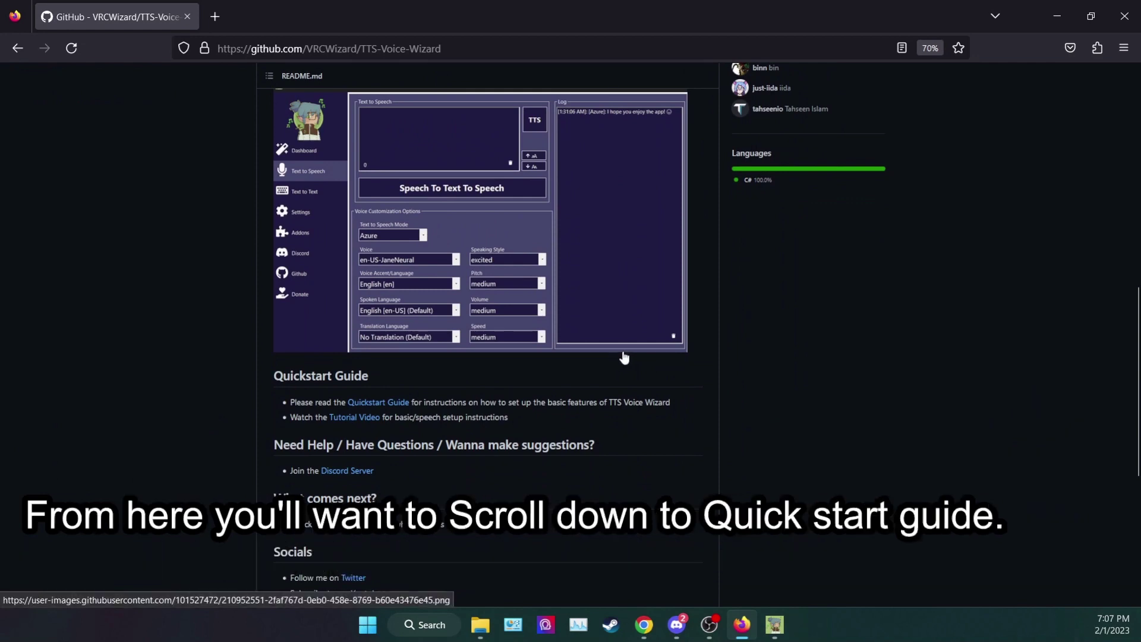
left_click(385, 405)
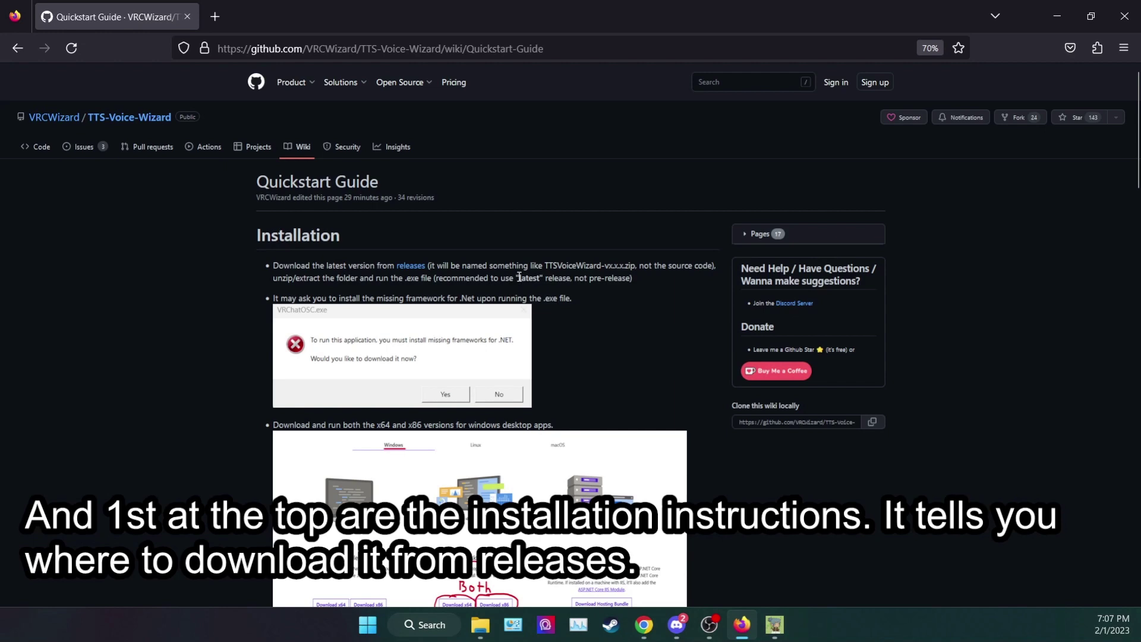
Step: Open the releases link from the Installation section in a new tab and switch to it
right_click(410, 269)
key("Escape")
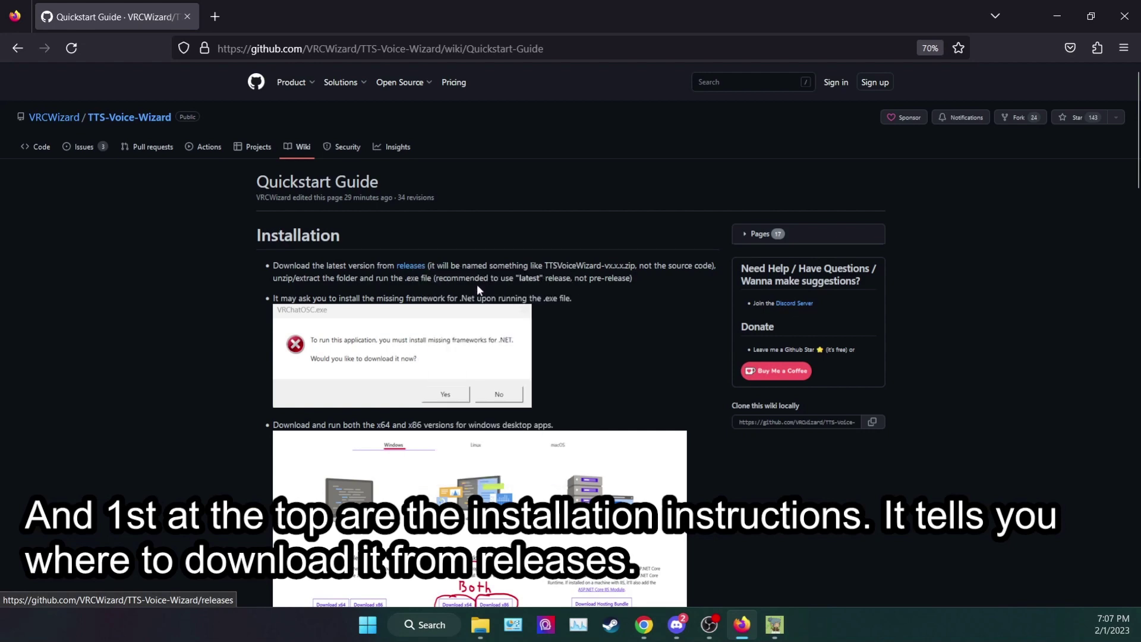
left_click(281, 17)
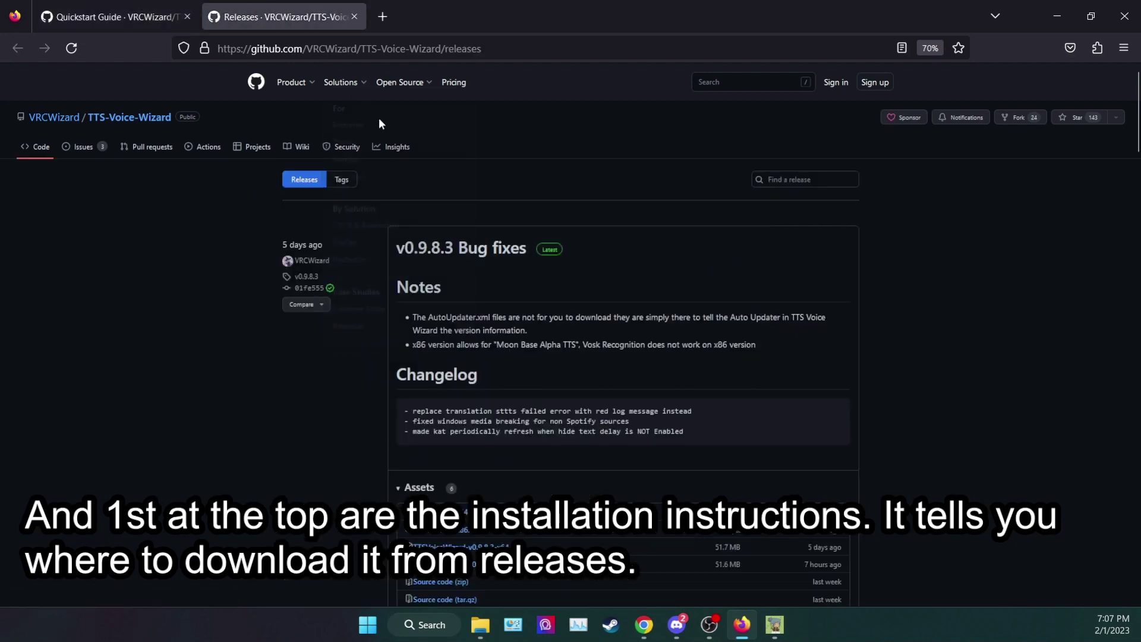
Step: Download TTSVoiceWizard-v0.9.8.3-x64.zip from the assets of the latest release
scroll(862, 278, "down", 3)
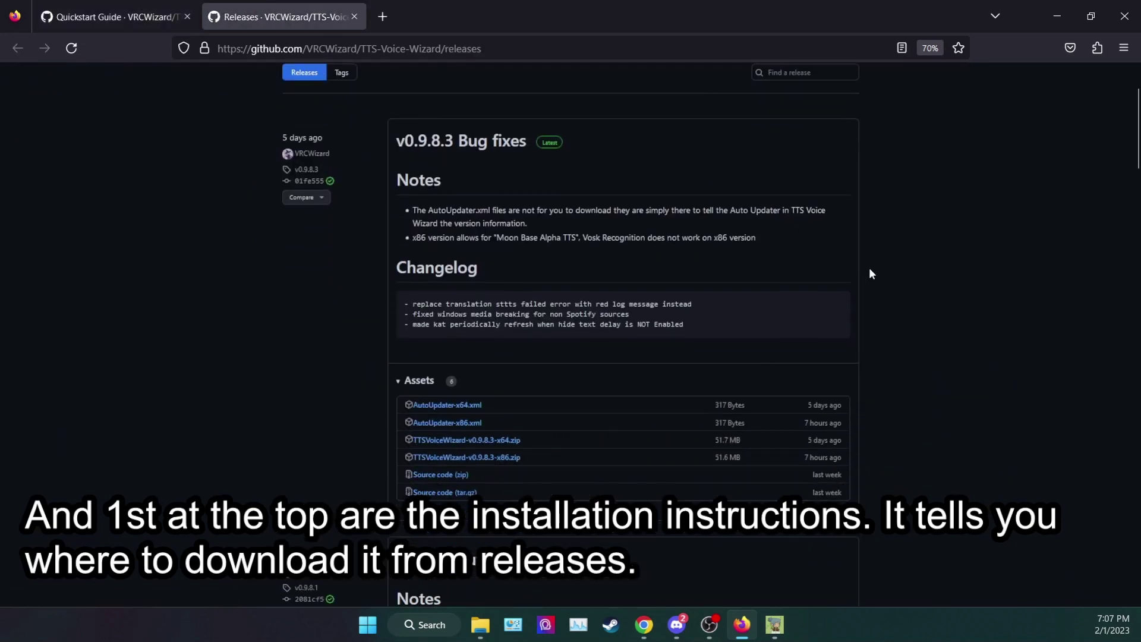
scroll(871, 273, "up", 2)
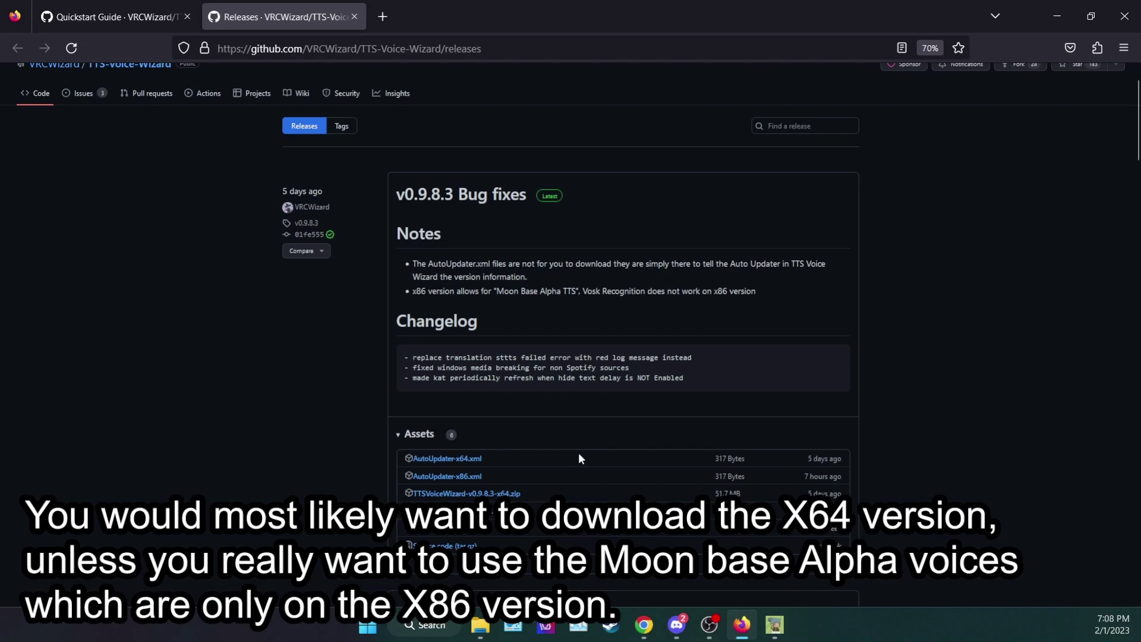
right_click(497, 493)
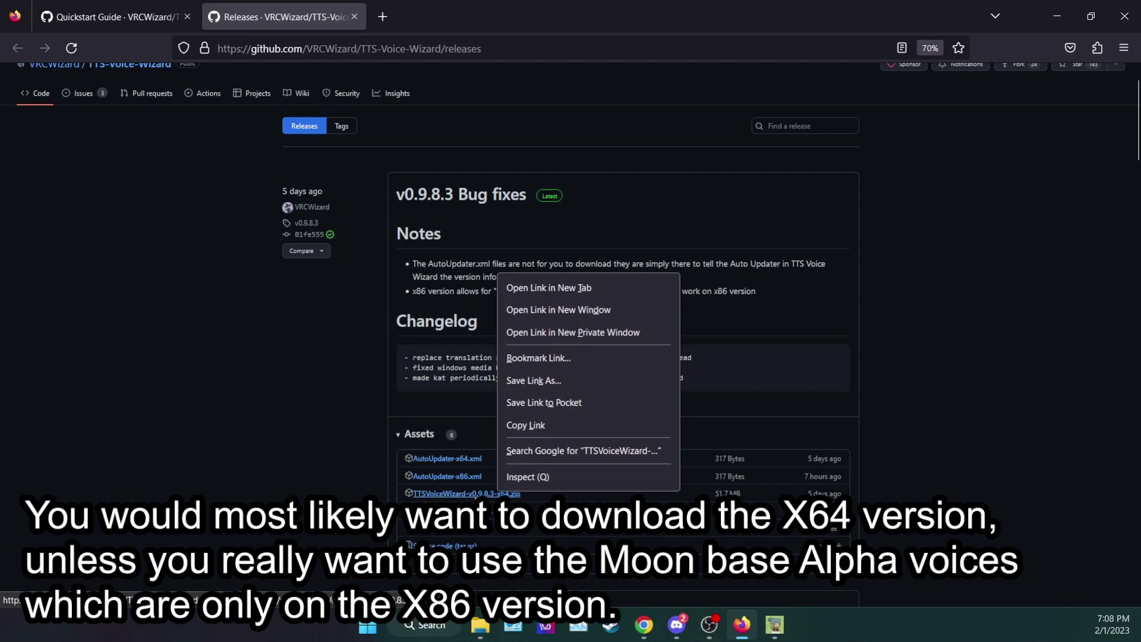
left_click(487, 494)
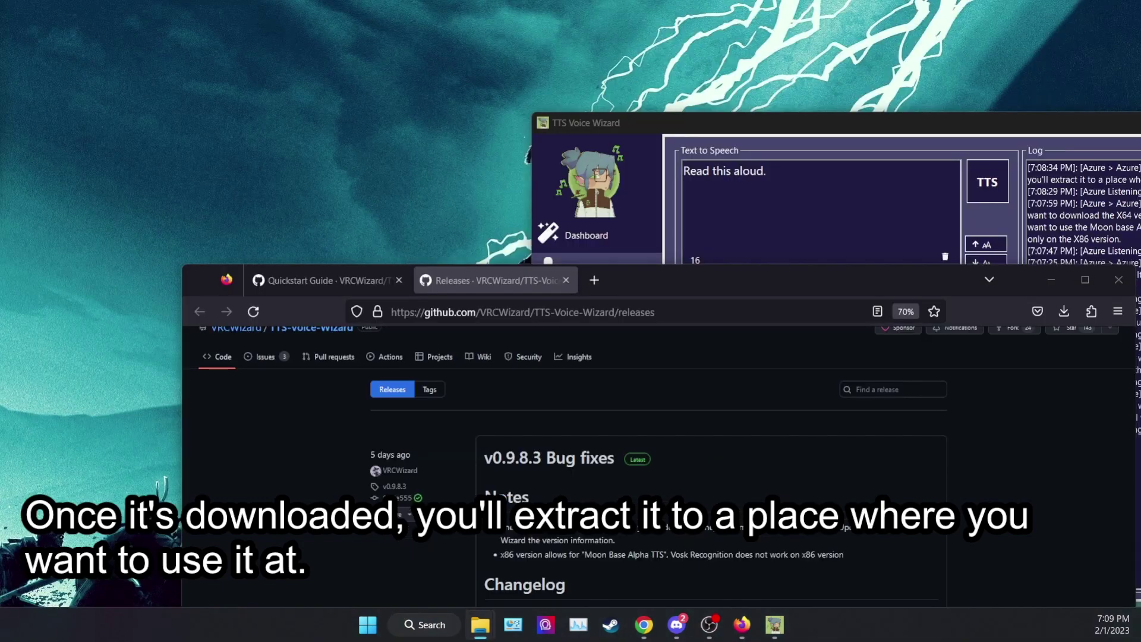
Step: Place the TTSVoiceWizard-v0.9.8.3-x64 (1) folder on the desktop and move the browser window clear of it
left_click_drag(196, 3, 366, 129)
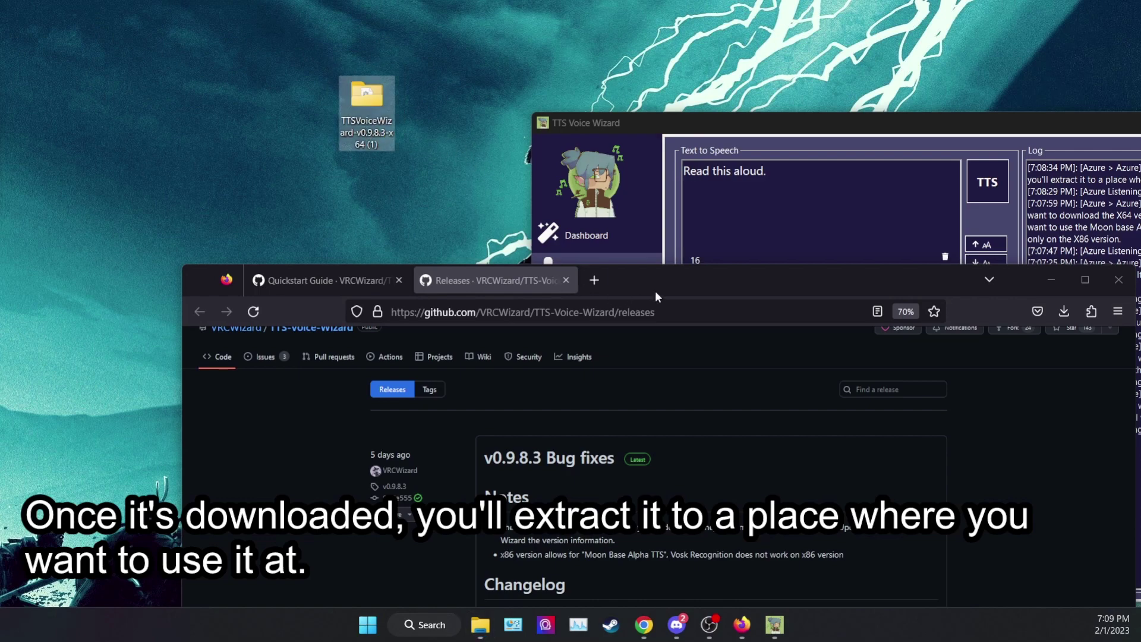
left_click_drag(655, 290, 594, 206)
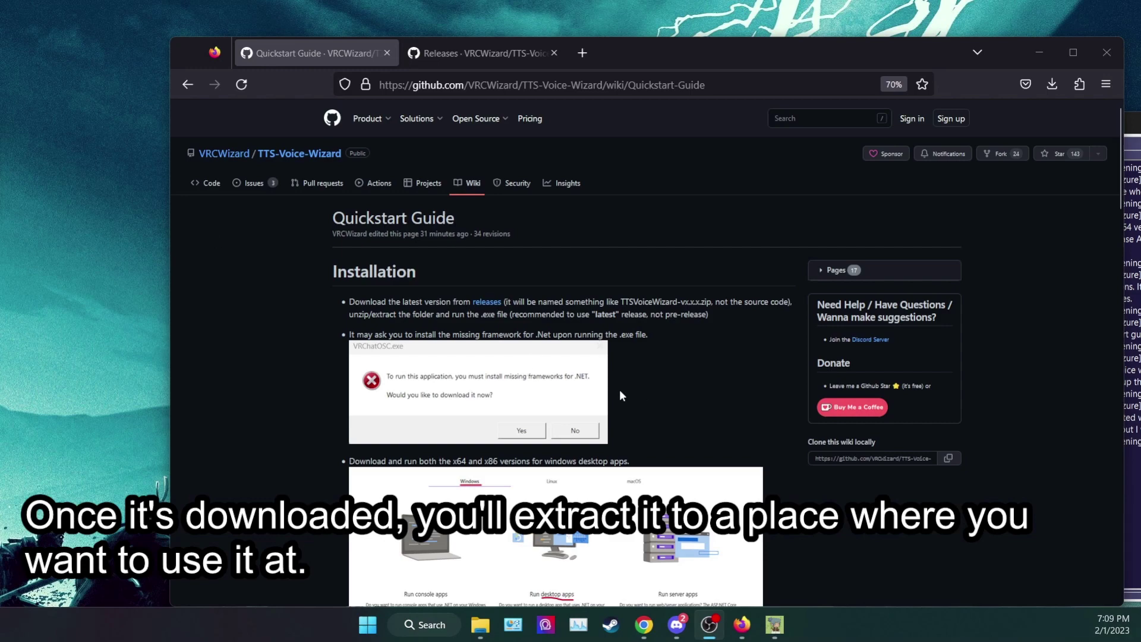
left_click_drag(626, 53, 871, 147)
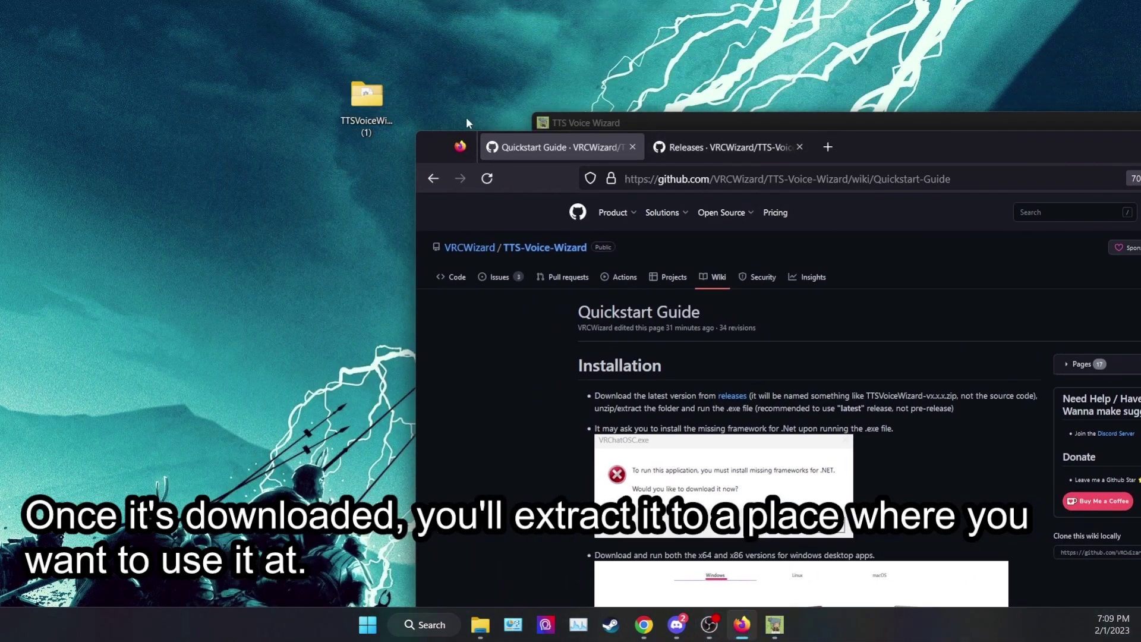
Step: Open the TTSVoiceWizard-v0.9.8.3-x64 (1) folder from the desktop, bring its window fully into view and enlarge it to look through the files
double_click(360, 105)
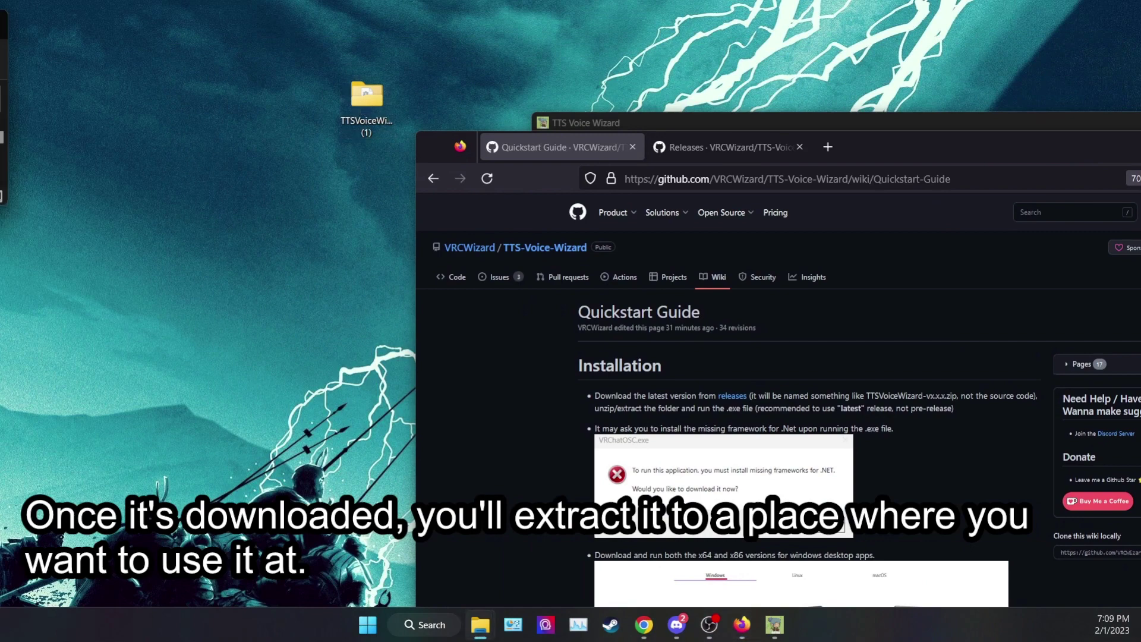
left_click_drag(4, 18, 885, 70)
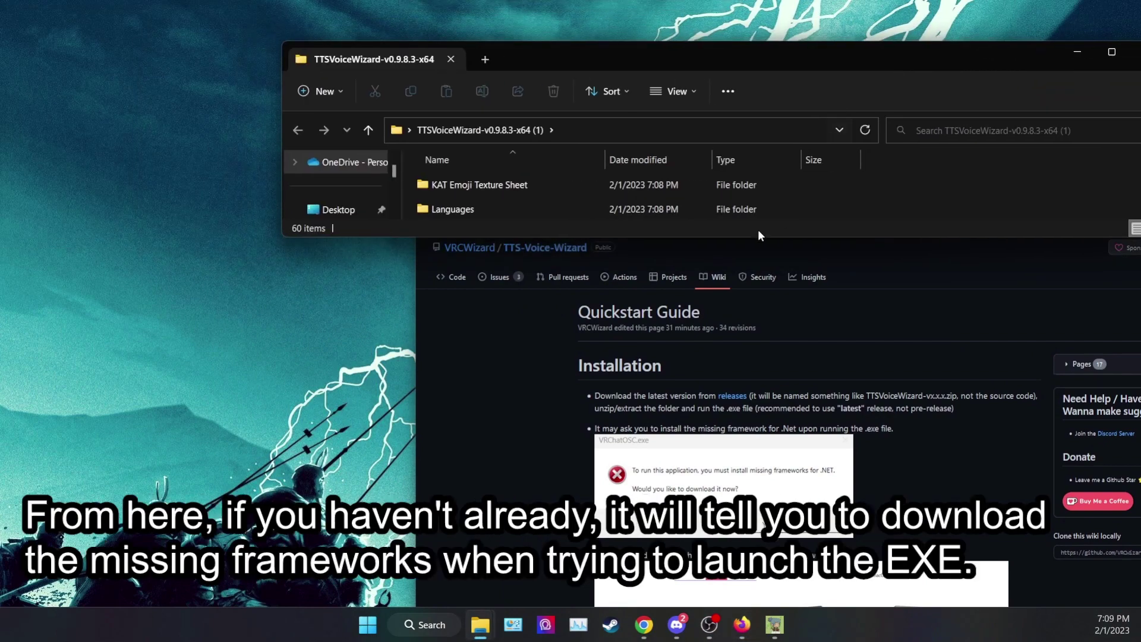
left_click_drag(739, 238, 739, 468)
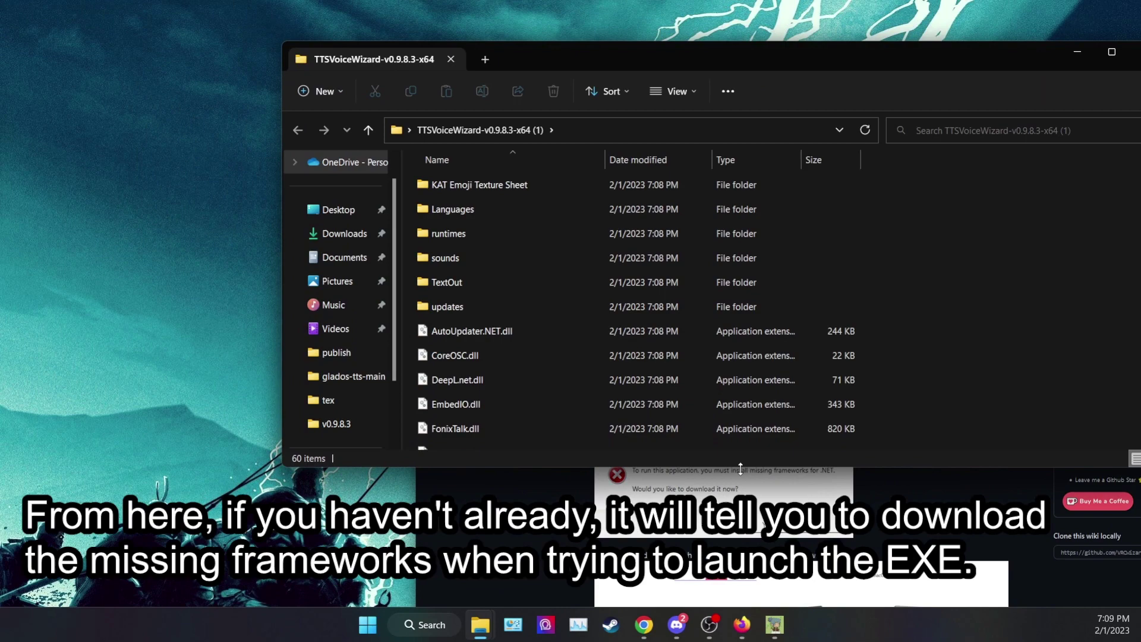
scroll(729, 392, "down", 15)
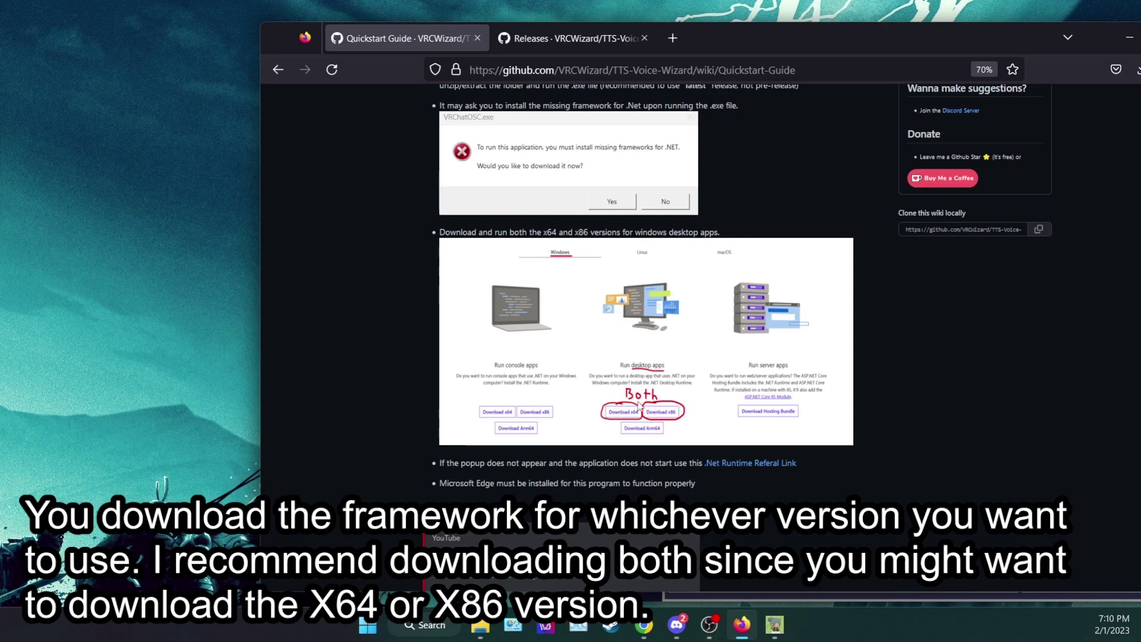
Step: Enlarge the Quickstart Guide to 80% and examine the instructions for installing the missing .NET desktop frameworks
key("ctrl+plus")
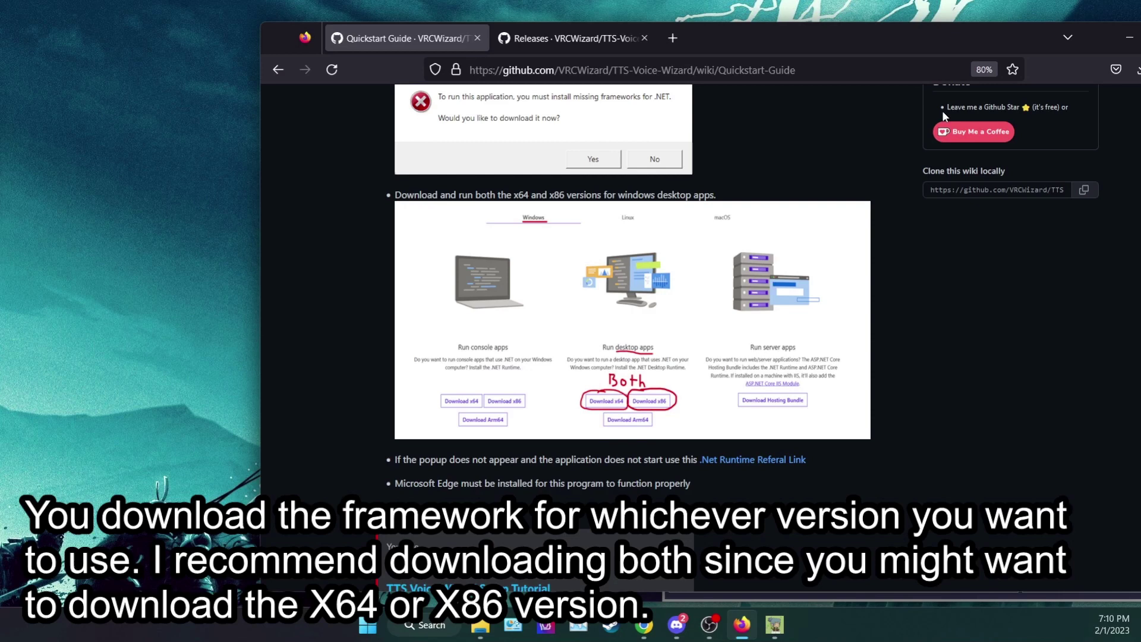
left_click_drag(929, 35, 845, 23)
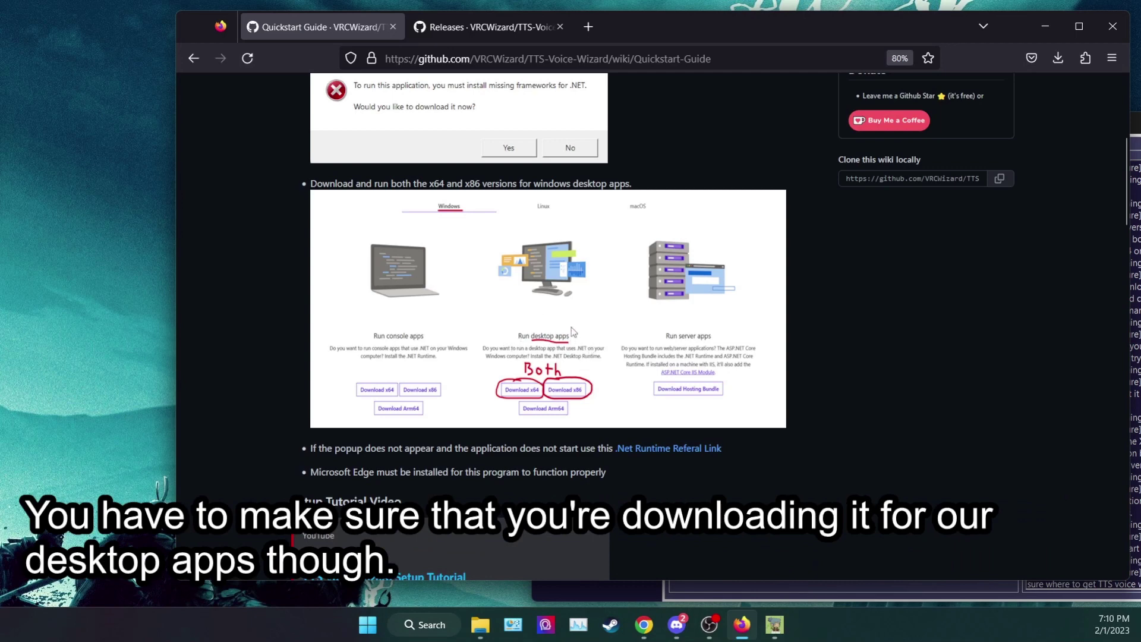
scroll(595, 280, "down", 2)
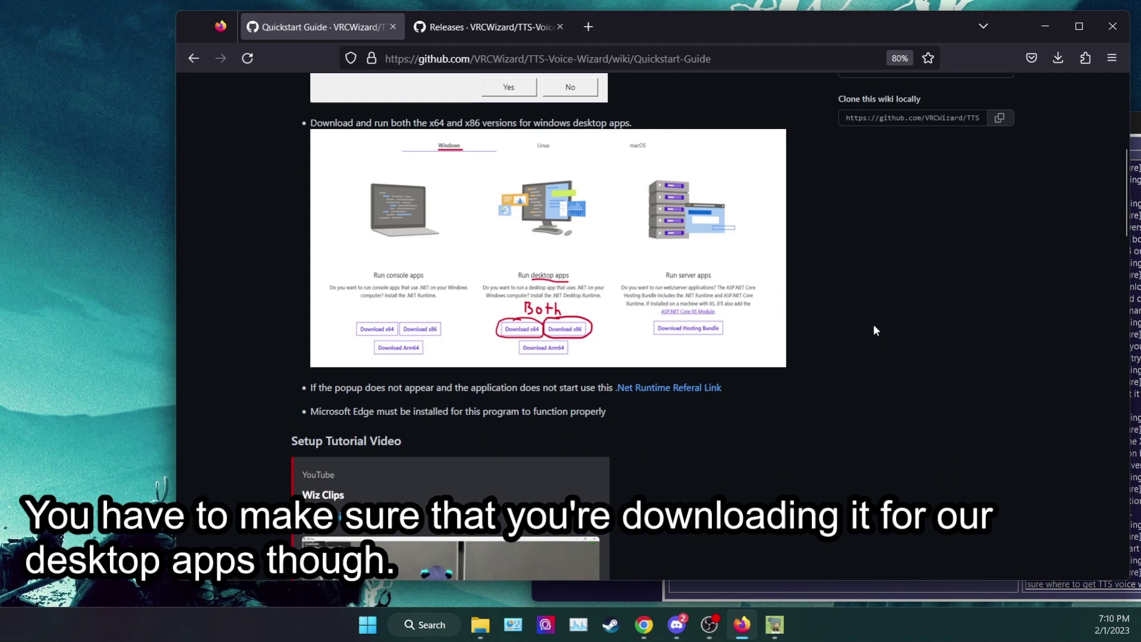
scroll(864, 325, "down", 3)
scroll(863, 330, "down", 2)
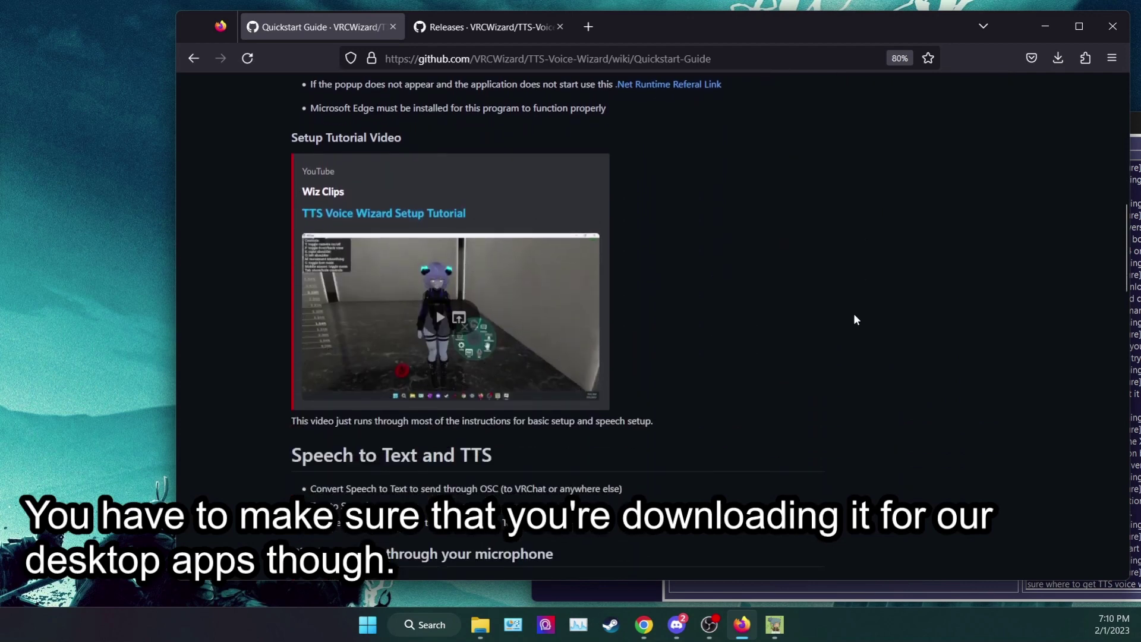
Step: Return the page zoom to 70% and read the Speech to Text and TTS section, including microphone audio playback
scroll(854, 315, "down", 3)
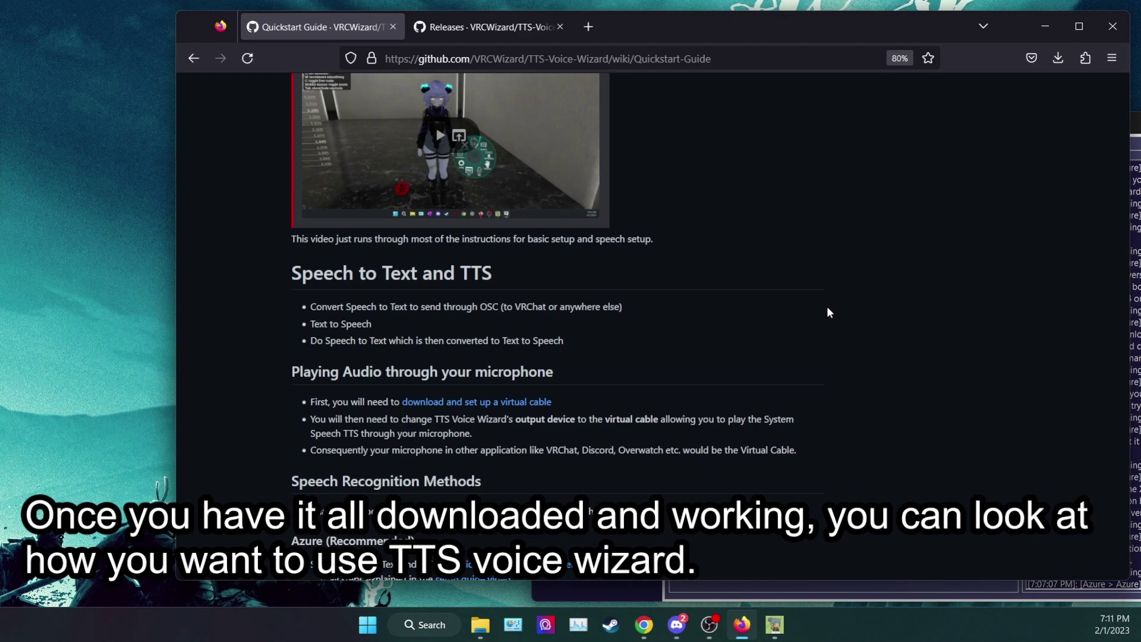
key("ctrl+minus")
scroll(829, 312, "down", 2)
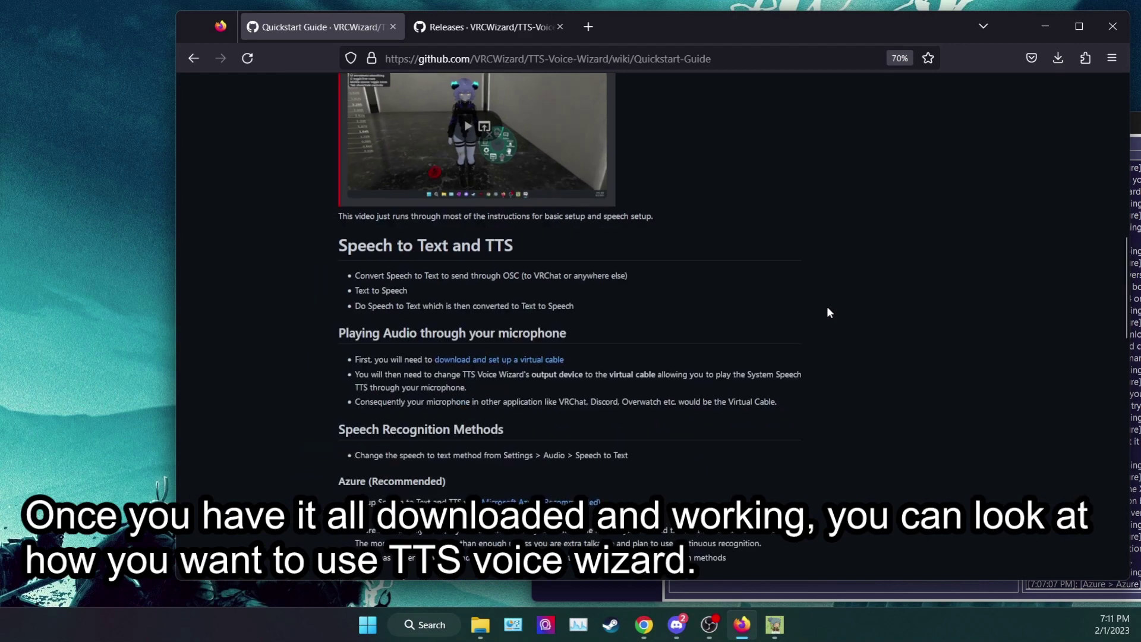
scroll(829, 312, "up", 2)
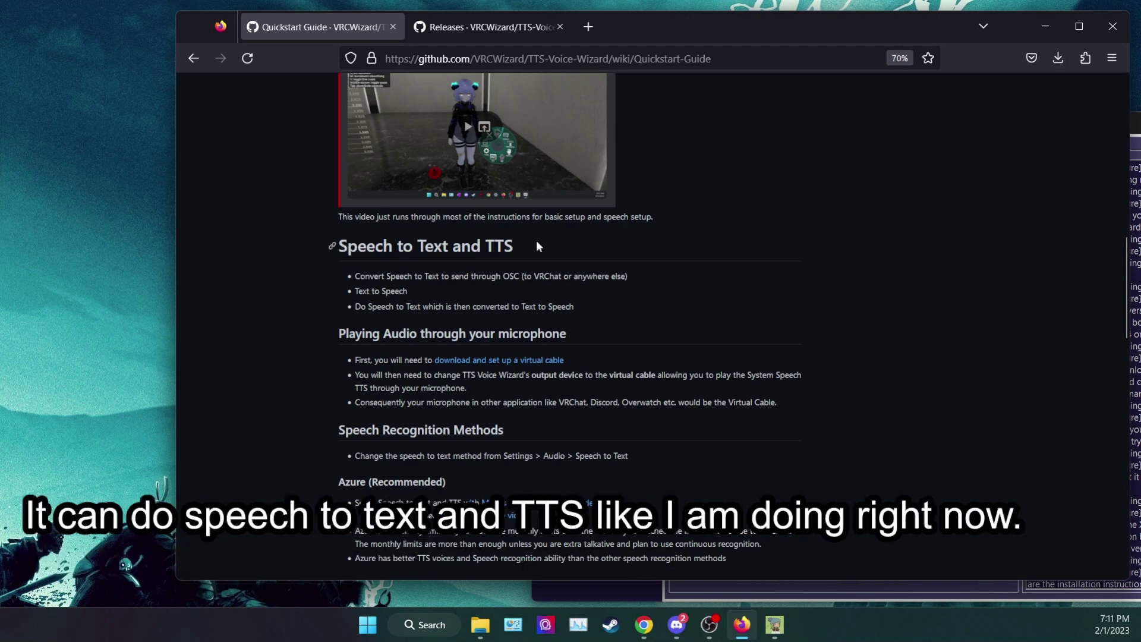
scroll(568, 247, "down", 2)
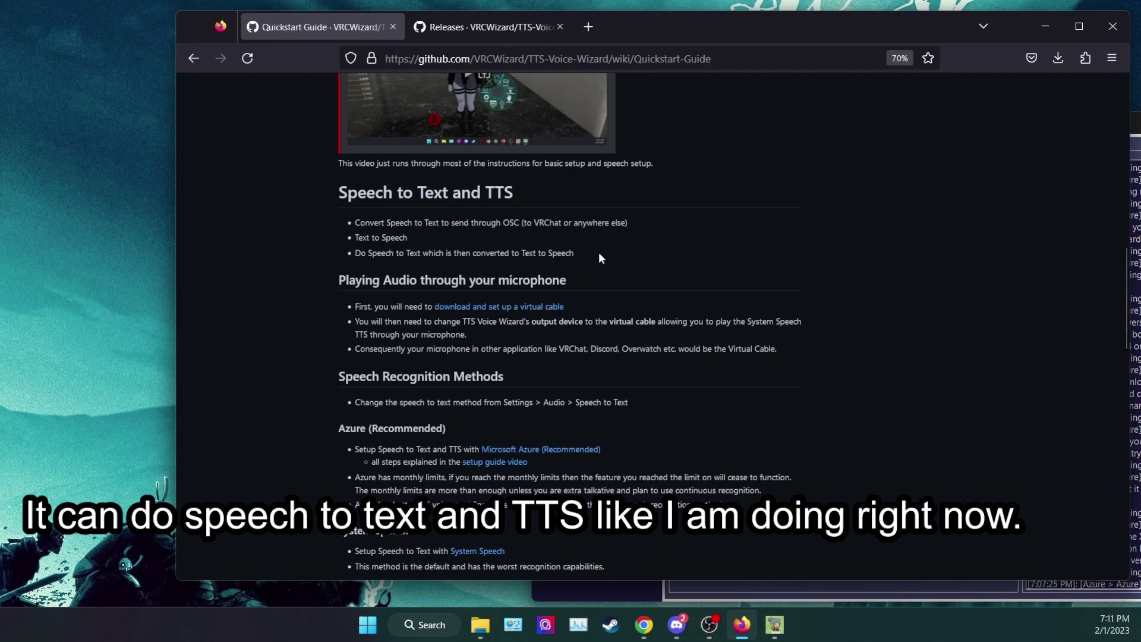
scroll(598, 252, "down", 2)
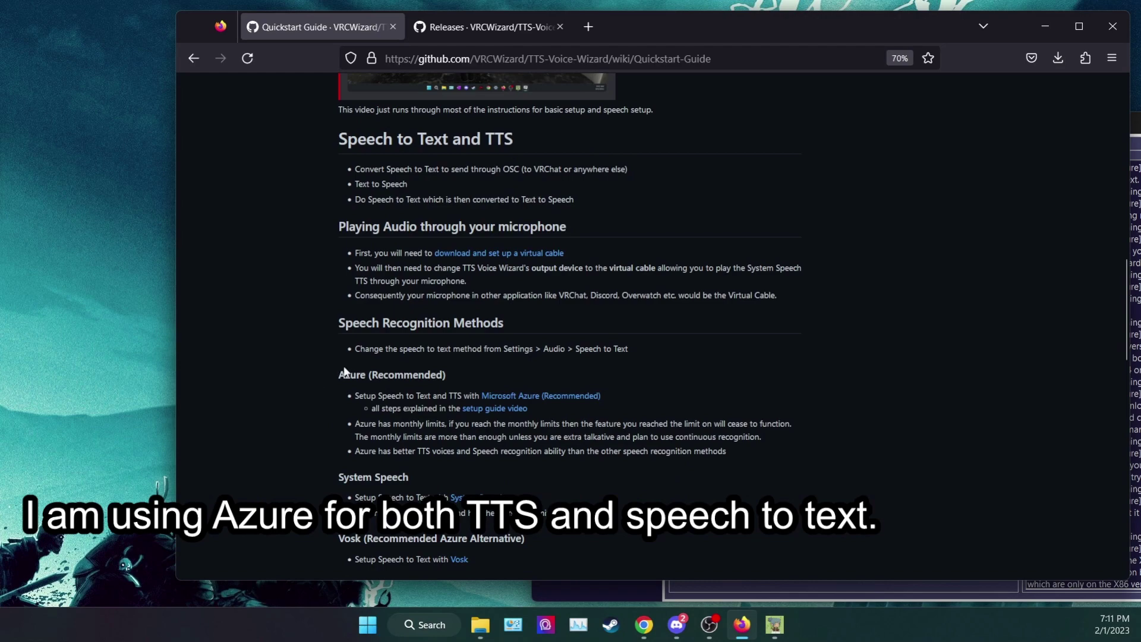
Step: Examine the guide's Spotify / Windows Media Integration section and its OBS text instructions for streaming and recording
scroll(492, 290, "down", 10)
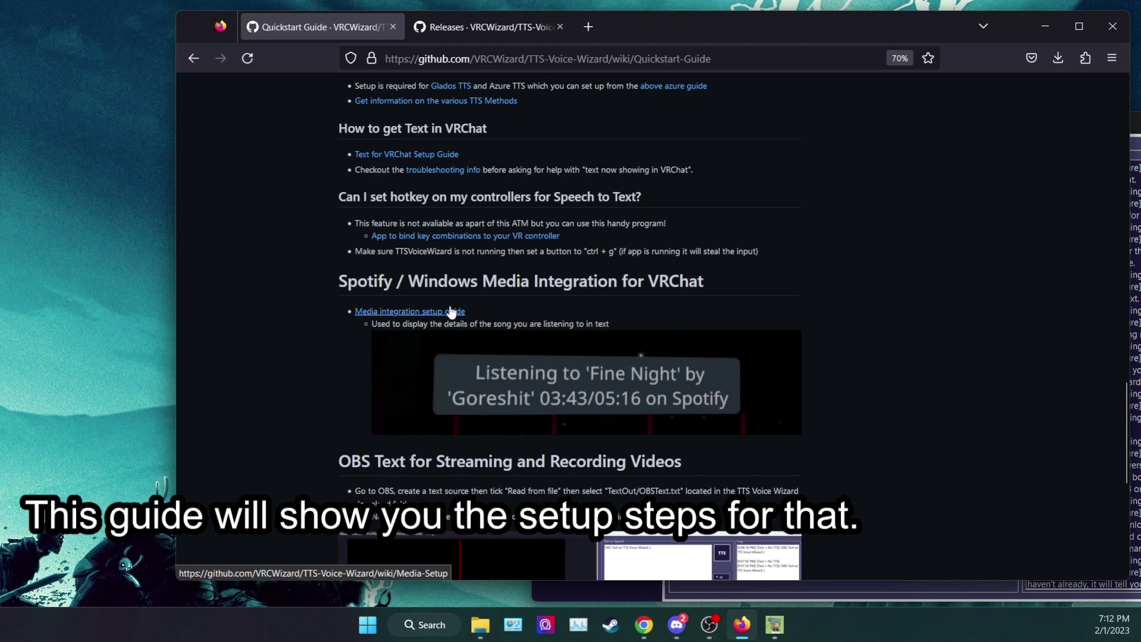
scroll(527, 304, "down", 1)
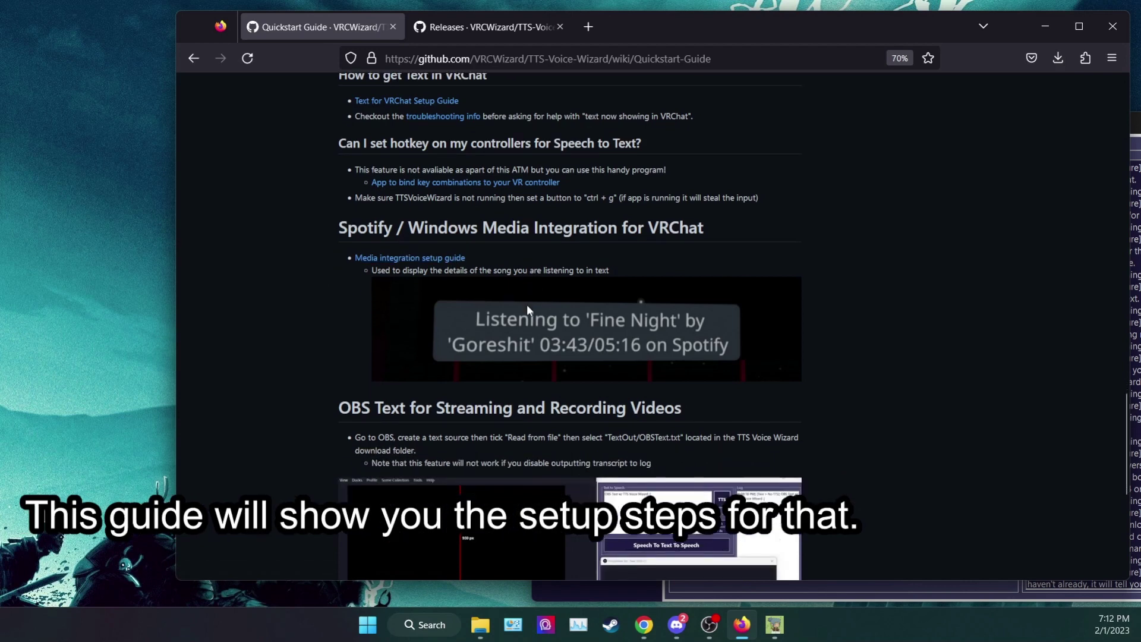
scroll(632, 300, "down", 1)
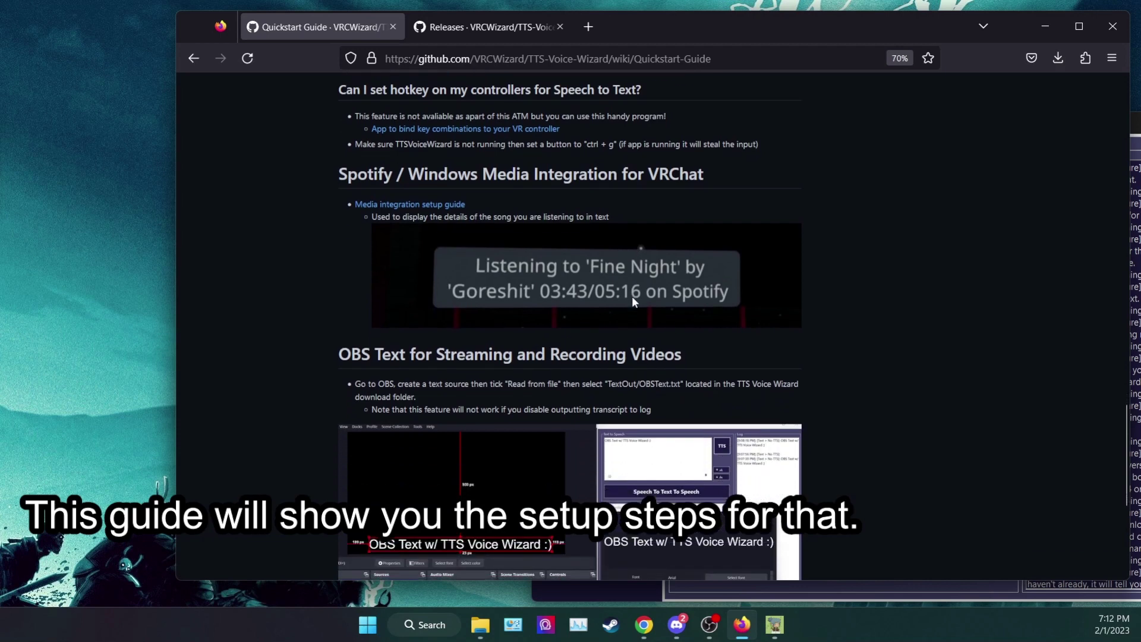
scroll(633, 301, "down", 1)
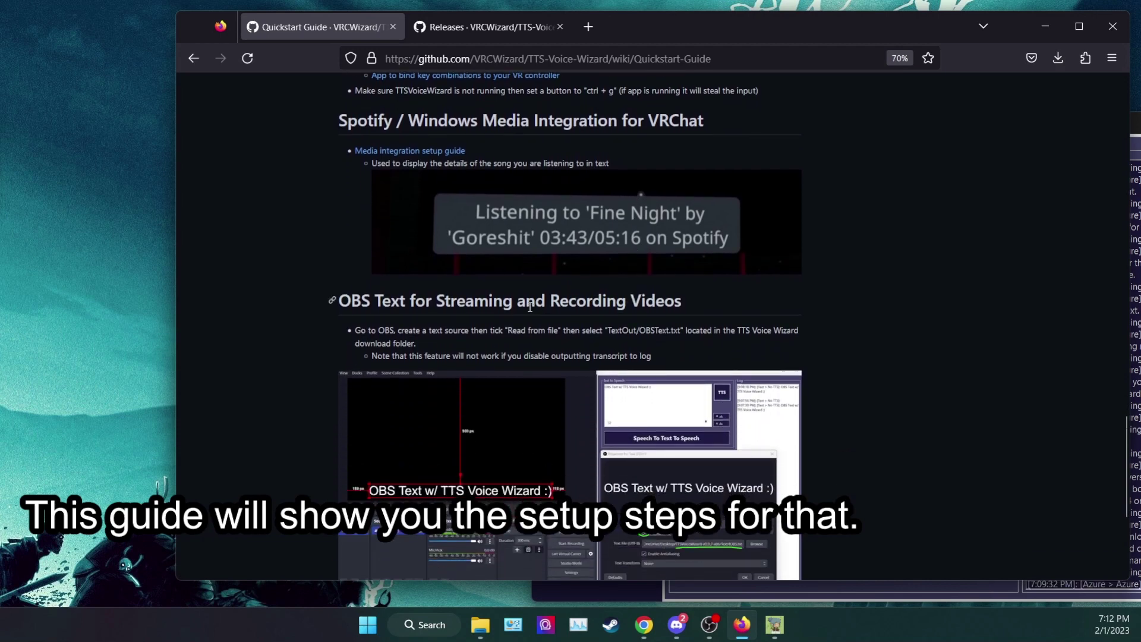
scroll(717, 331, "down", 1)
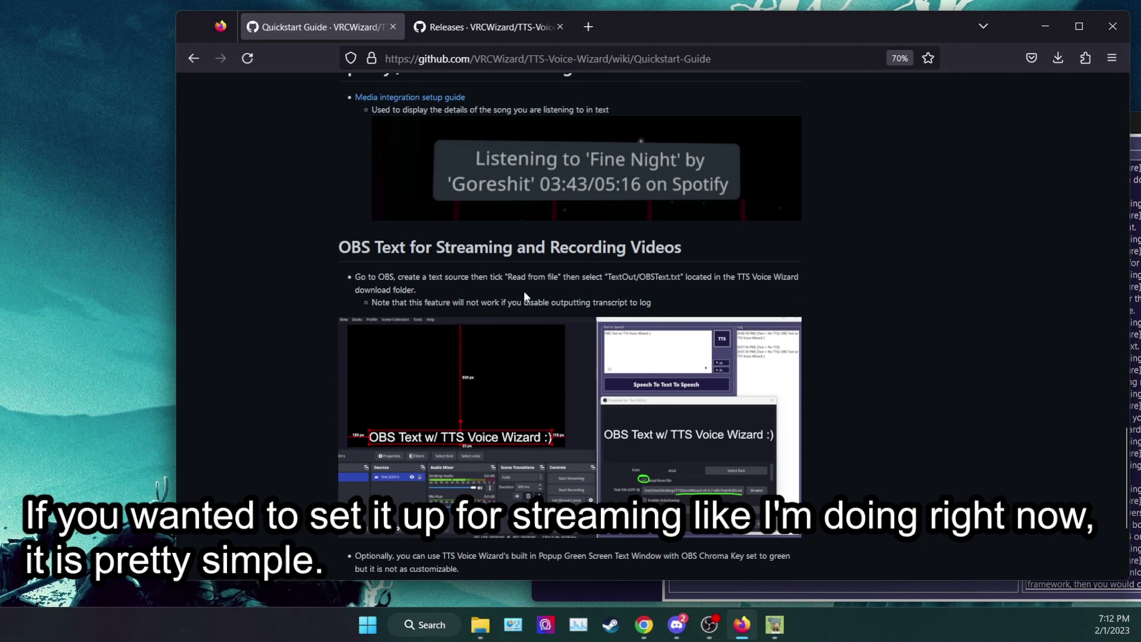
scroll(524, 295, "down", 2)
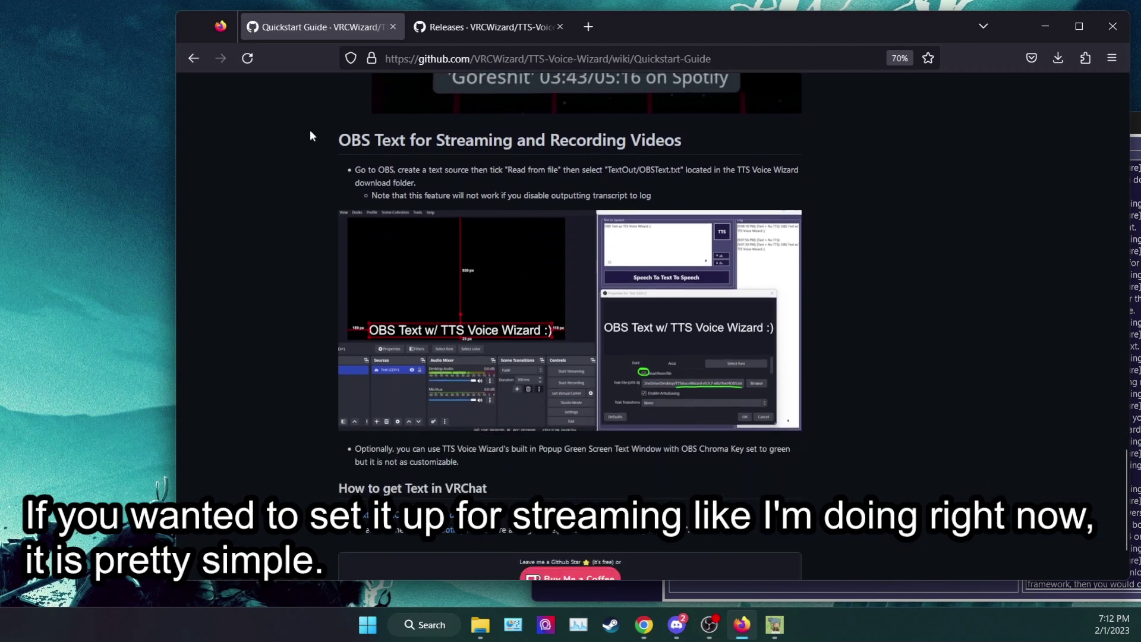
left_click_drag(309, 130, 625, 374)
left_click(850, 355)
scroll(852, 360, "down", 2)
Step: Go back to the Speech Recognition Methods section and review the available speech-to-text options
scroll(840, 349, "up", 10)
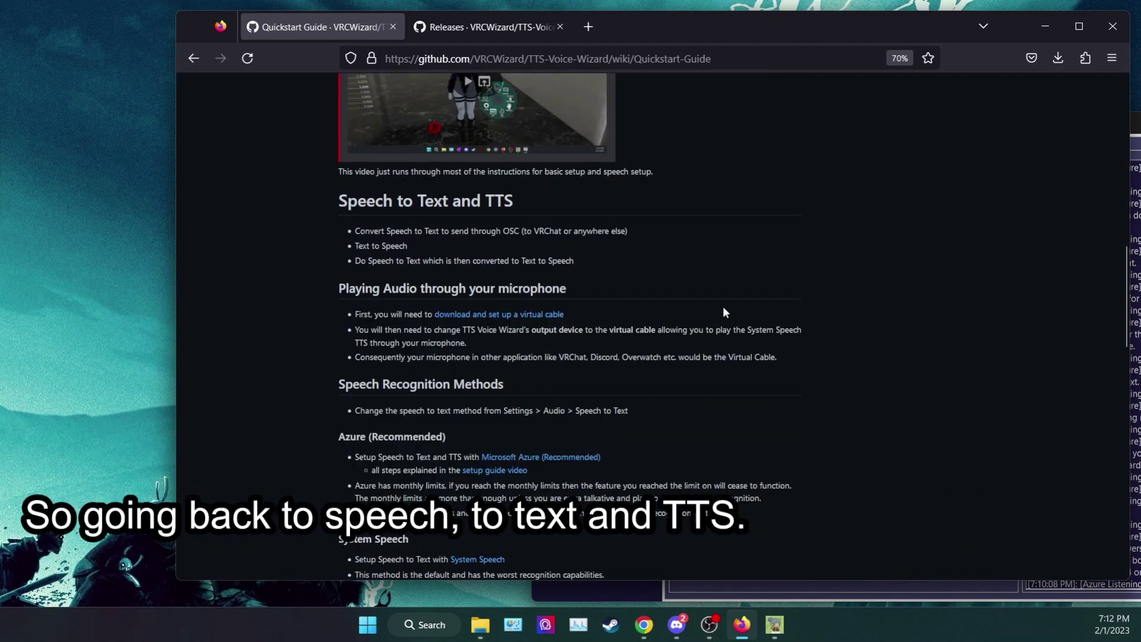
scroll(723, 312, "down", 2)
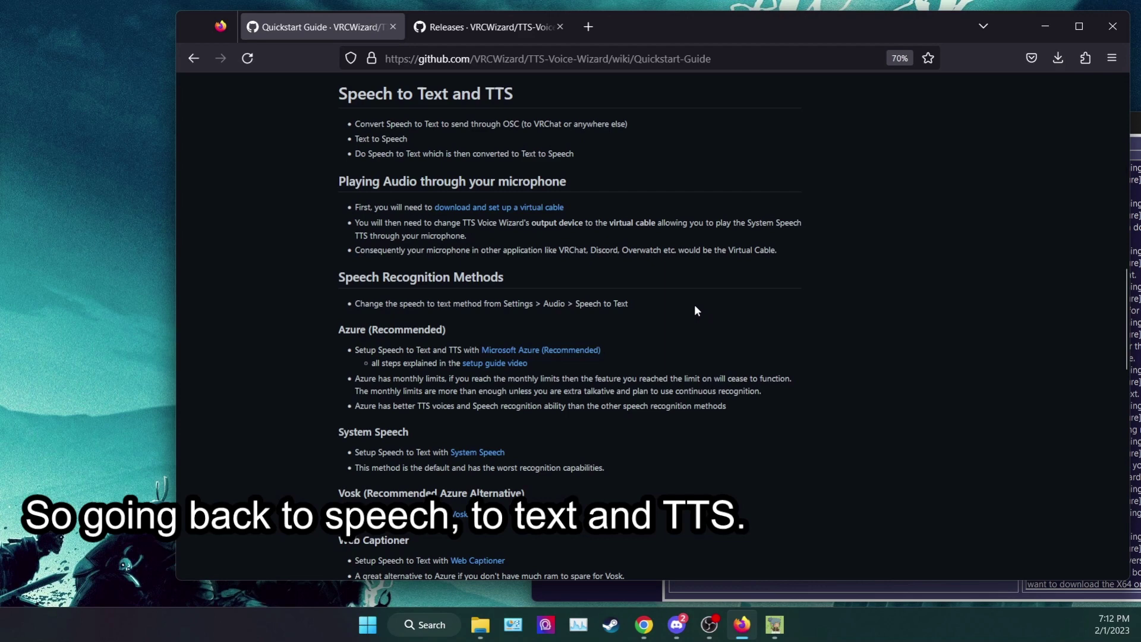
scroll(695, 305, "down", 3)
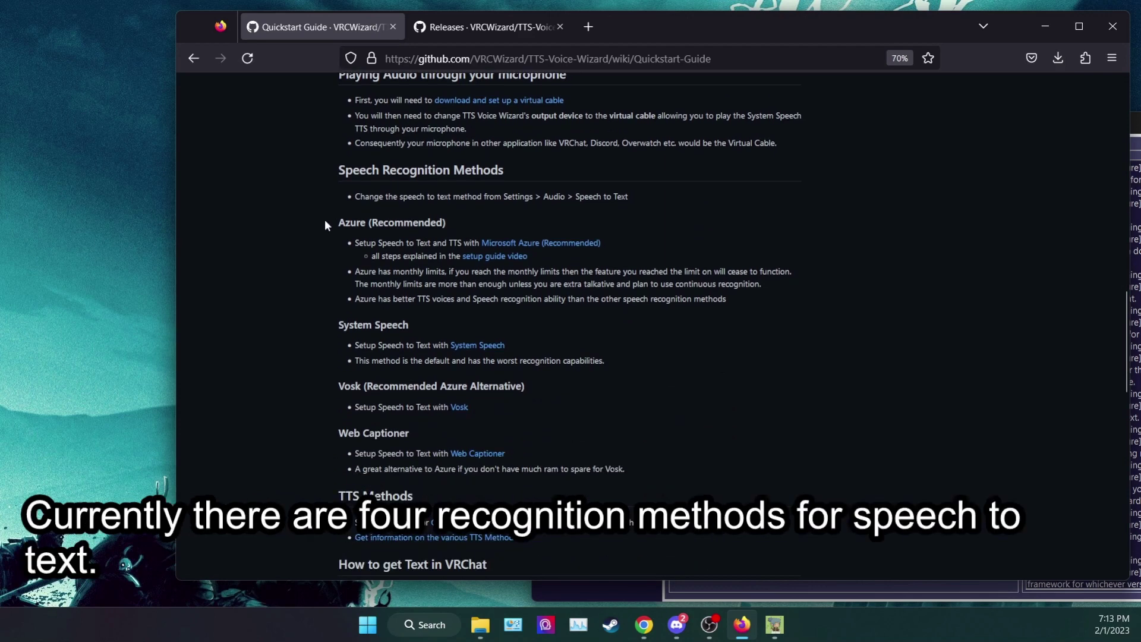
Step: Review the four speech recognition methods from Azure to Web Captioner and enlarge the guide to 80%
left_click_drag(324, 219, 644, 474)
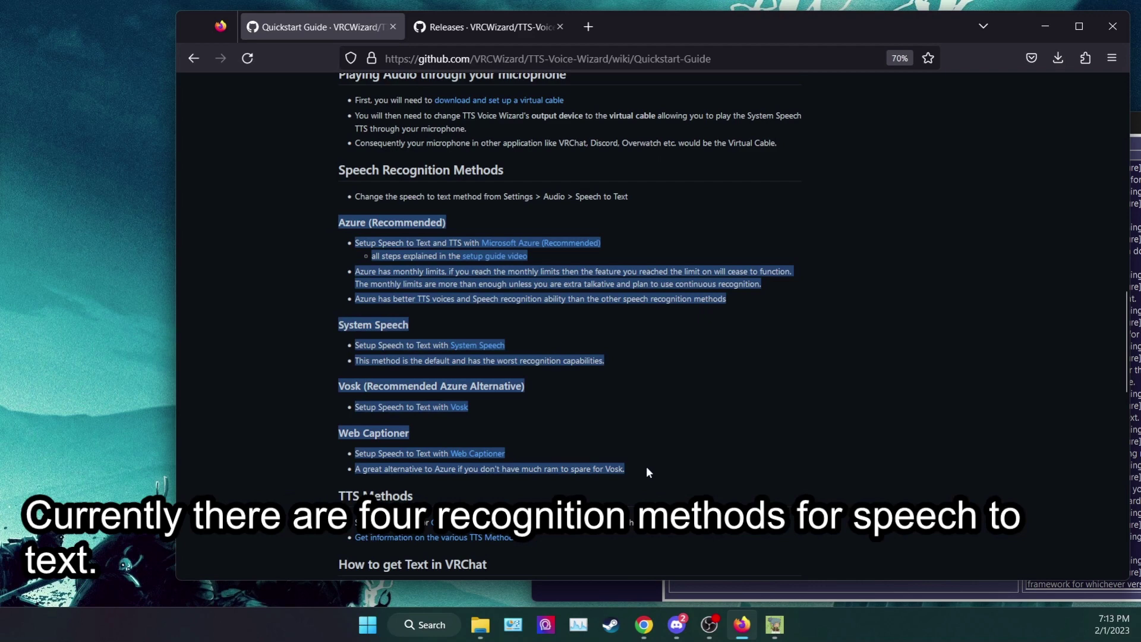
left_click(688, 435)
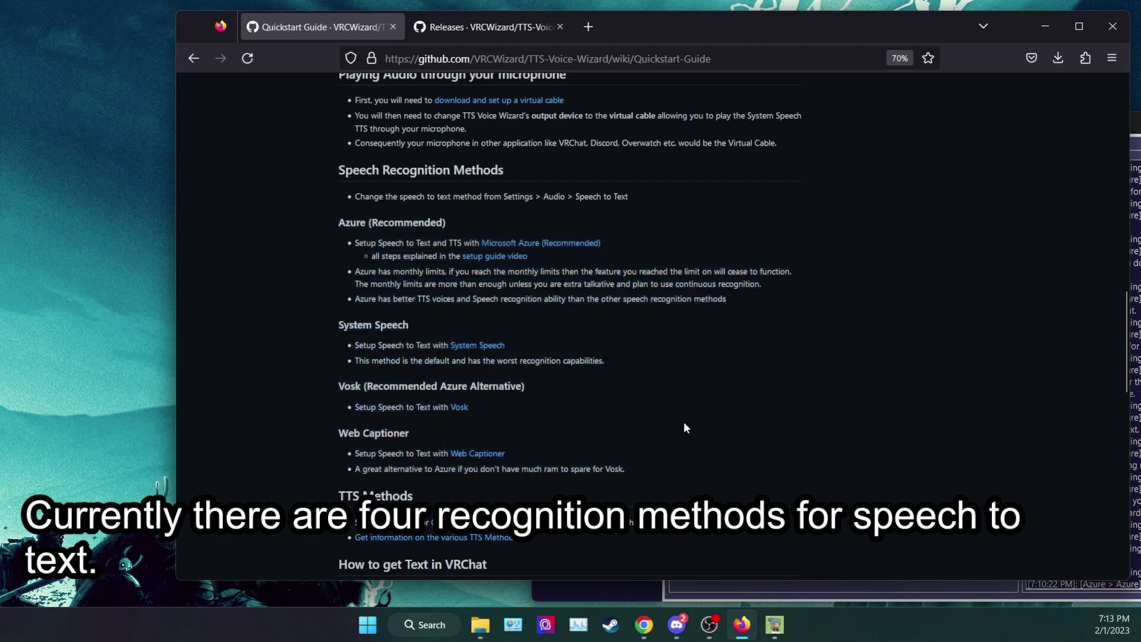
key("ctrl+plus")
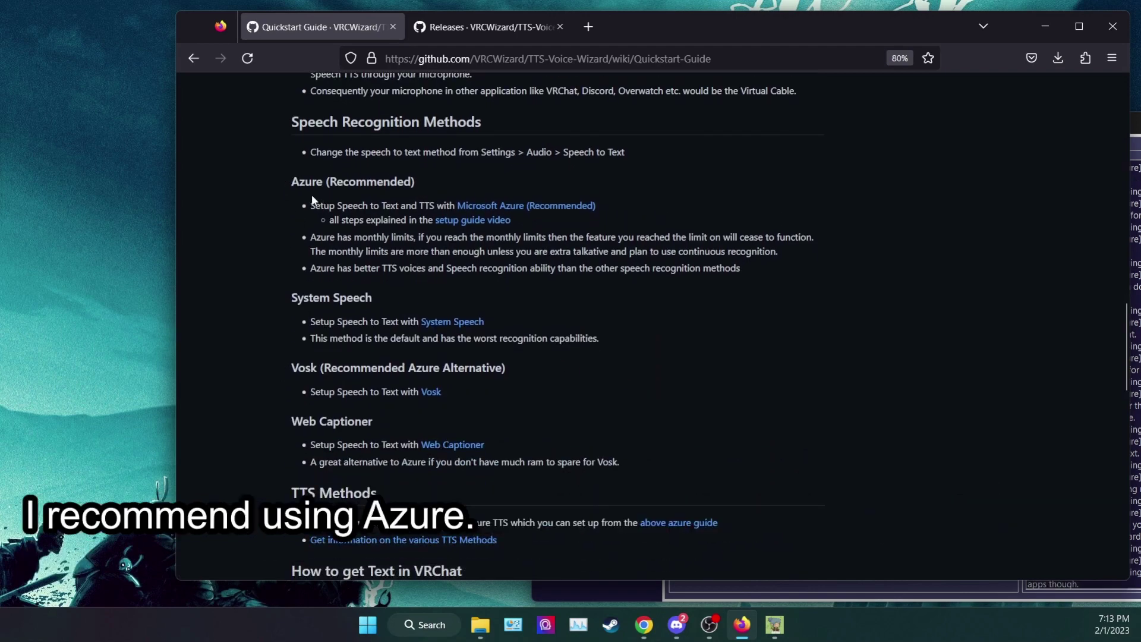
Step: Open the Microsoft Azure (Recommended) setup guide in a new tab and switch to it
right_click(517, 206)
left_click(554, 215)
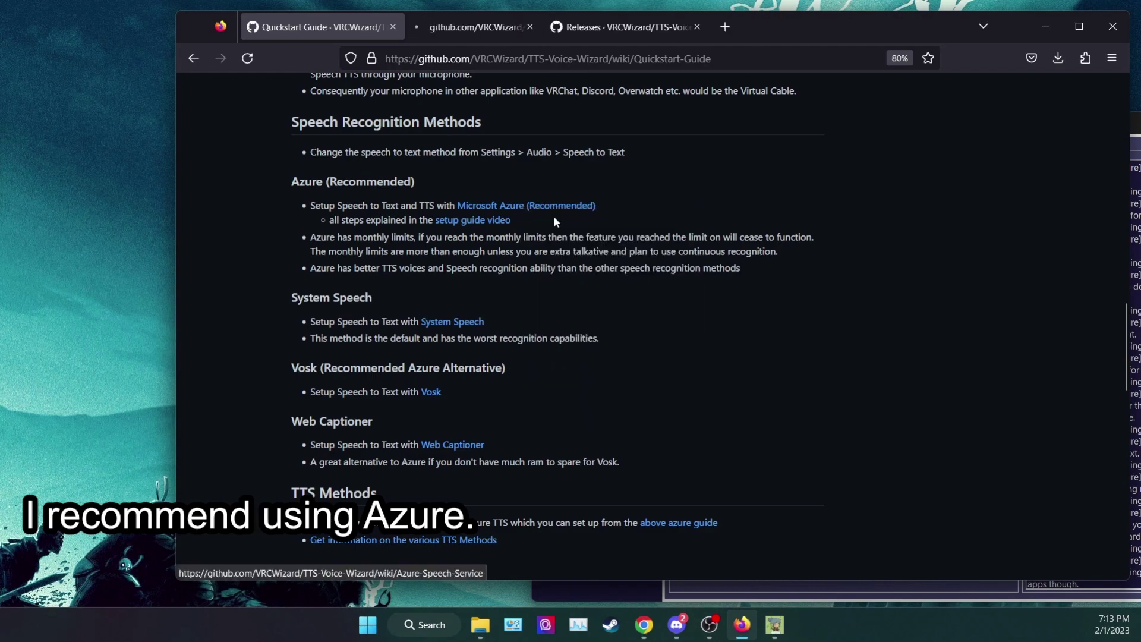
left_click(455, 25)
Step: Read the Azure Speech Service section on getting a key and region, including the free and student account options
scroll(636, 287, "down", 6)
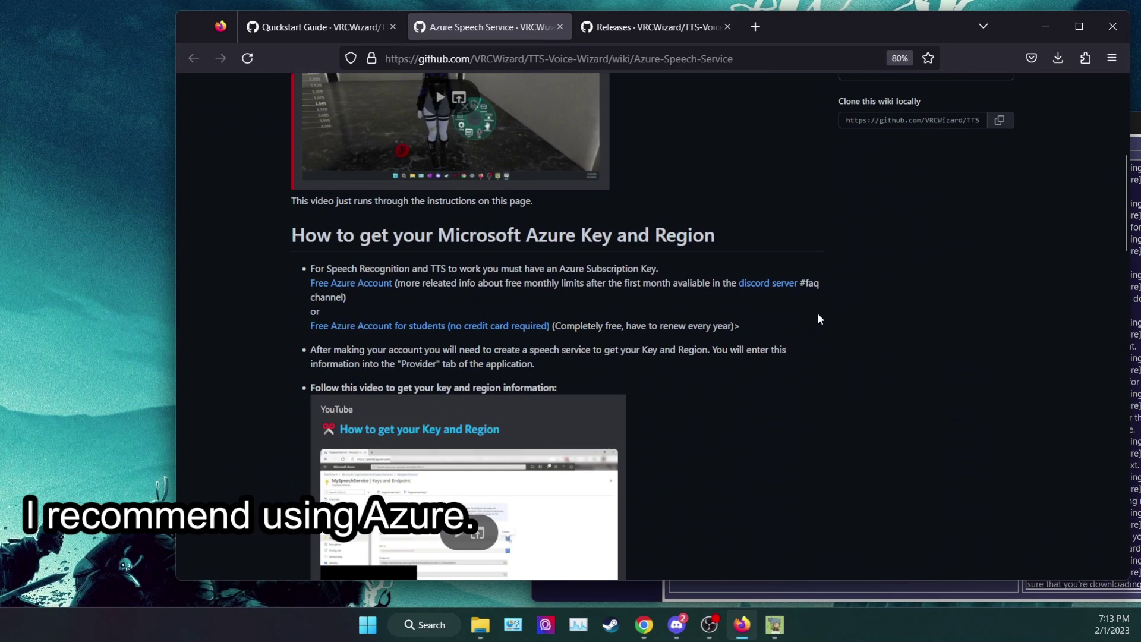
scroll(816, 319, "down", 5)
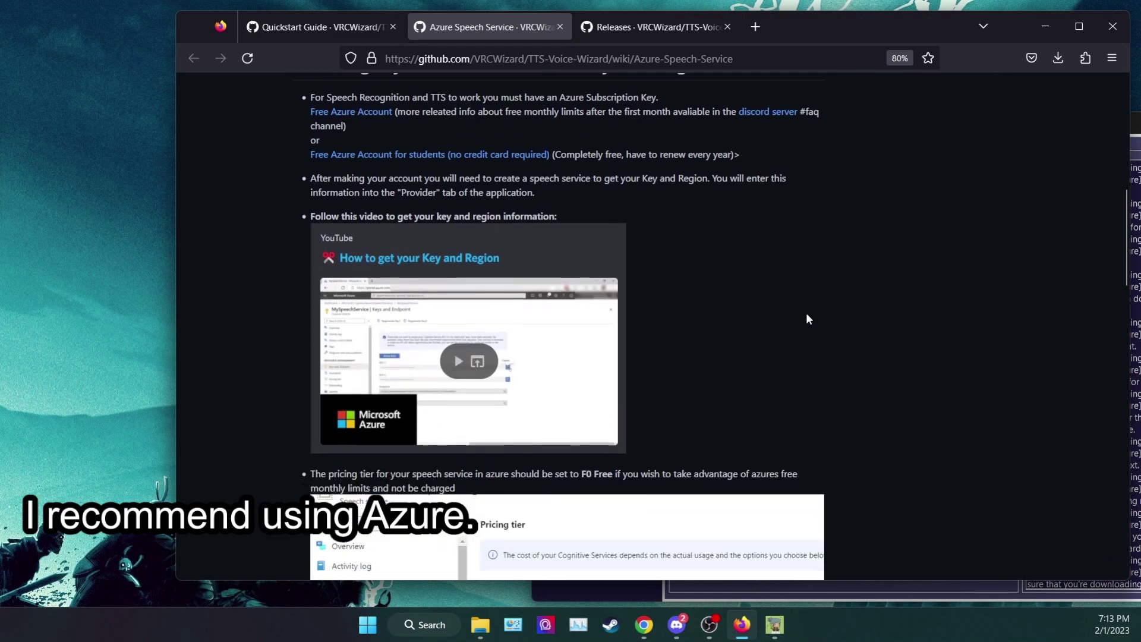
scroll(707, 304, "up", 4)
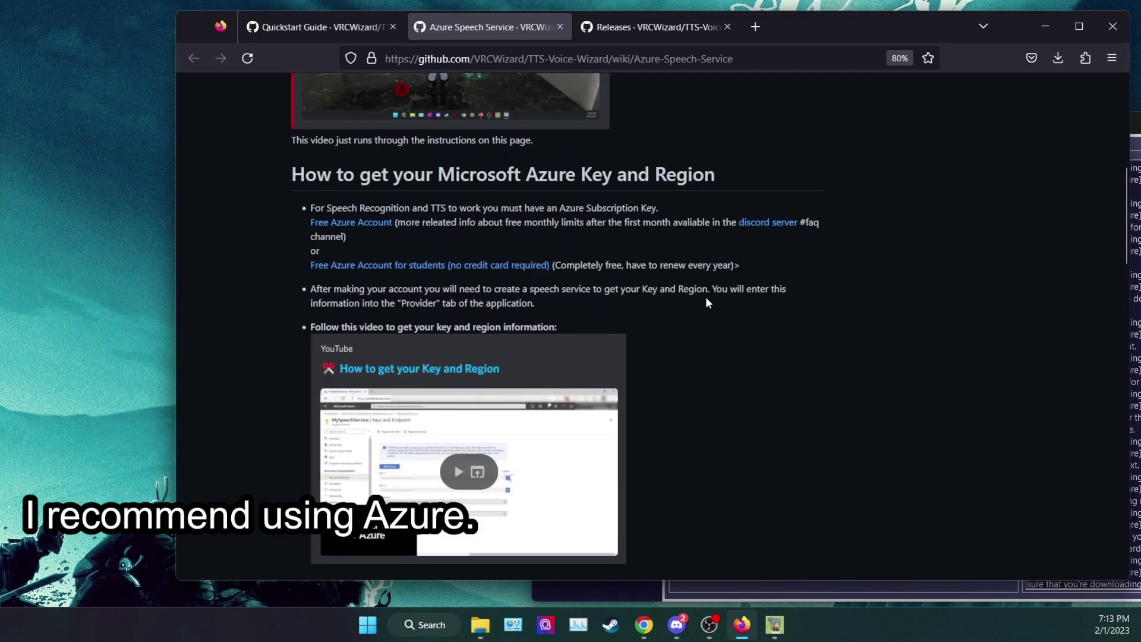
scroll(706, 299, "up", 2)
scroll(706, 298, "down", 2)
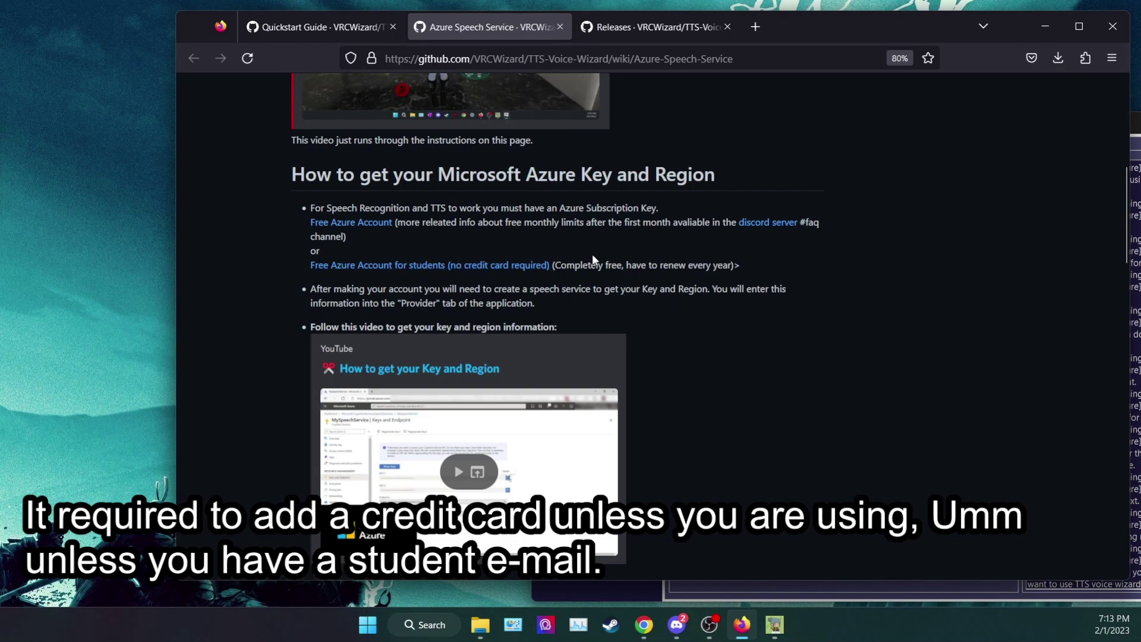
scroll(704, 247, "down", 3)
scroll(704, 247, "up", 2)
scroll(704, 249, "up", 1)
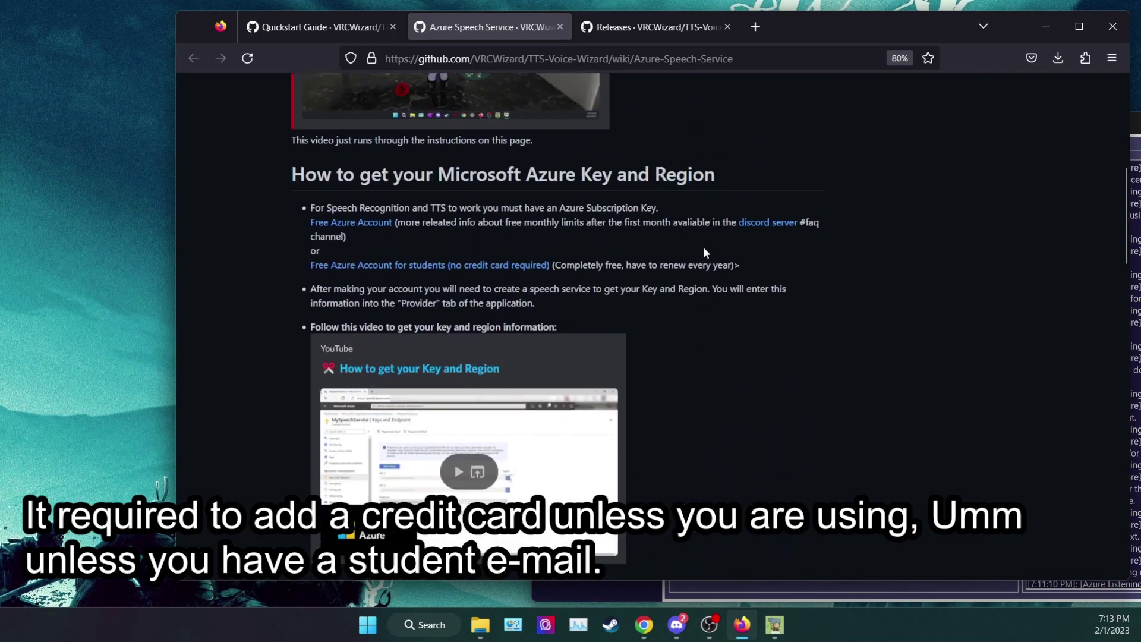
Step: Examine the Azure page's F0 Free pricing tier instructions and the notes on charges and monthly limits
scroll(703, 247, "down", 10)
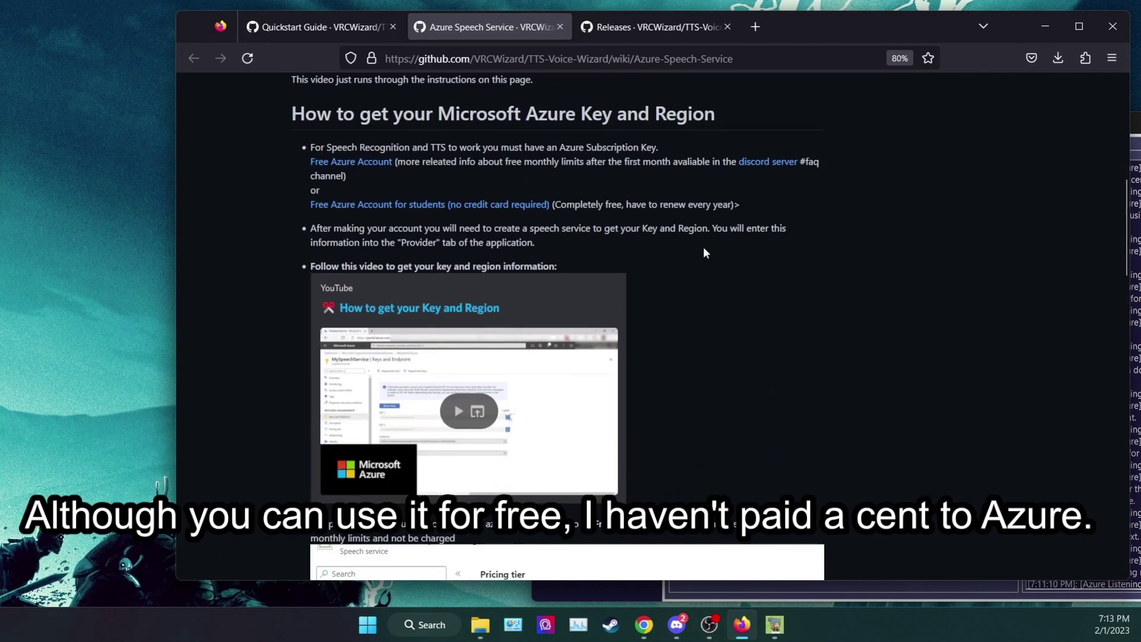
scroll(704, 248, "down", 5)
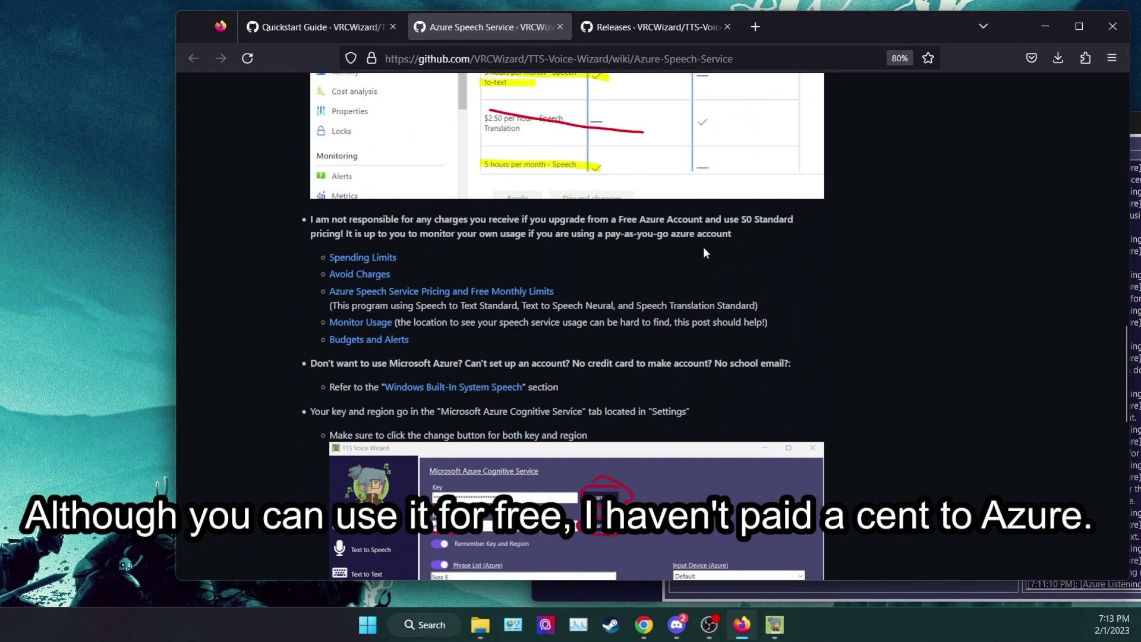
scroll(704, 247, "up", 5)
scroll(703, 248, "up", 2)
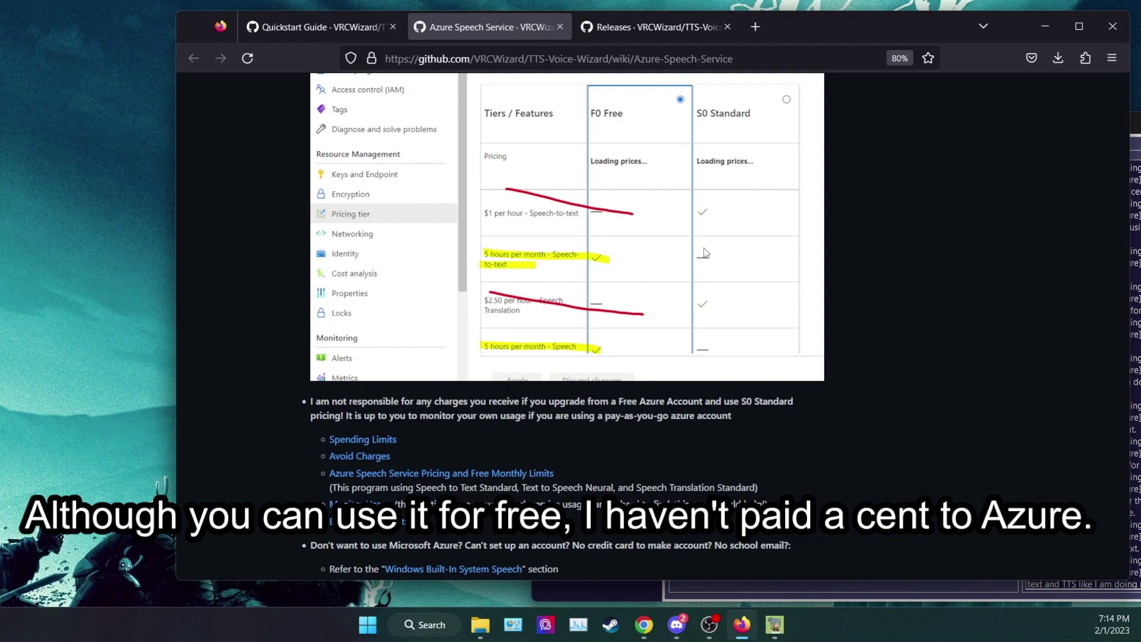
scroll(807, 265, "up", 5)
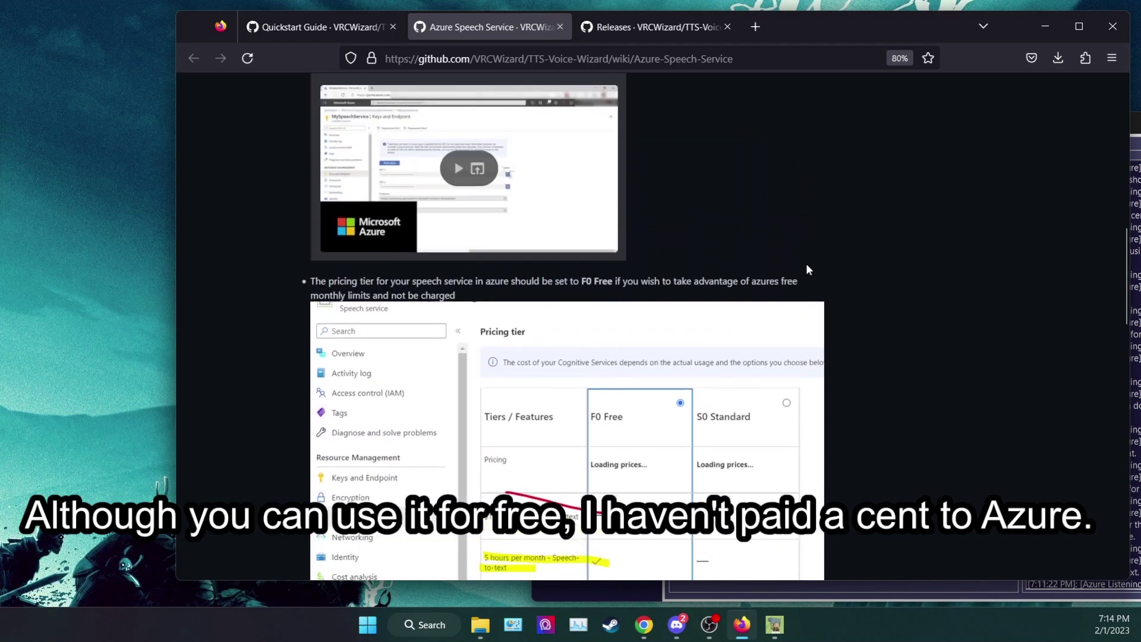
scroll(807, 268, "up", 3)
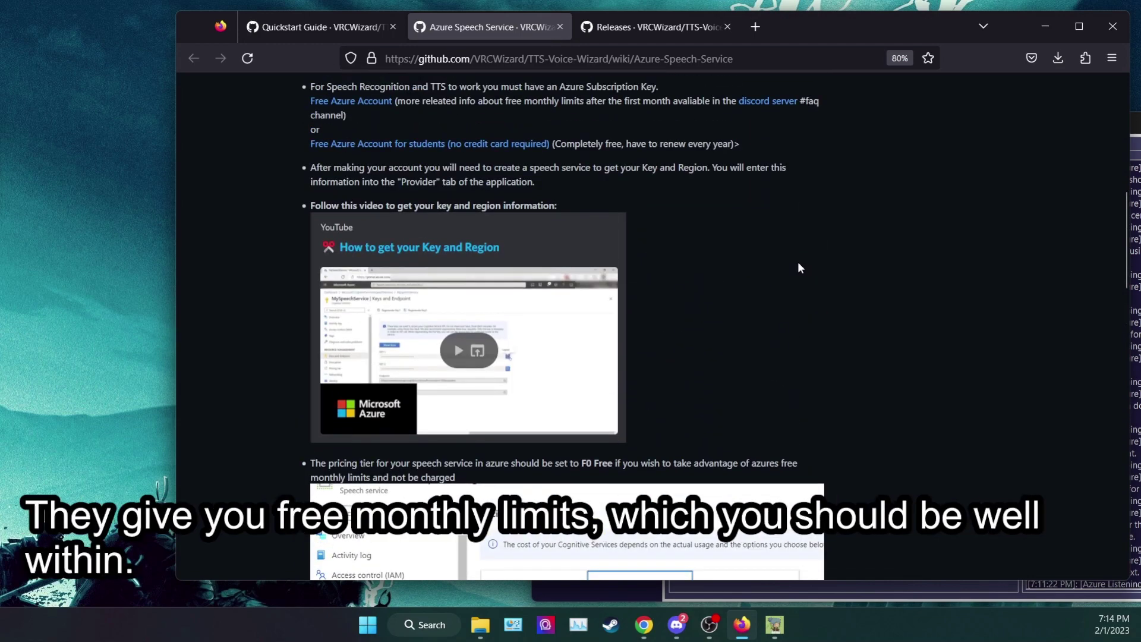
scroll(798, 264, "down", 2)
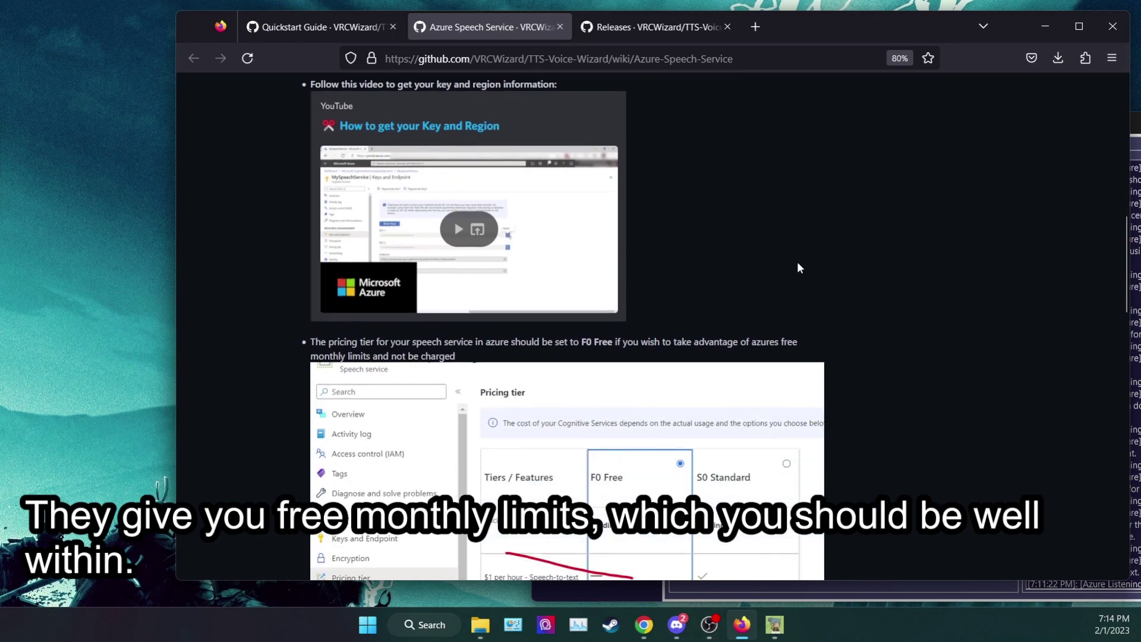
Step: Reduce the page zoom to 70% and look over the pricing links and where the Azure key and region are entered
key("ctrl+minus")
scroll(798, 267, "down", 8)
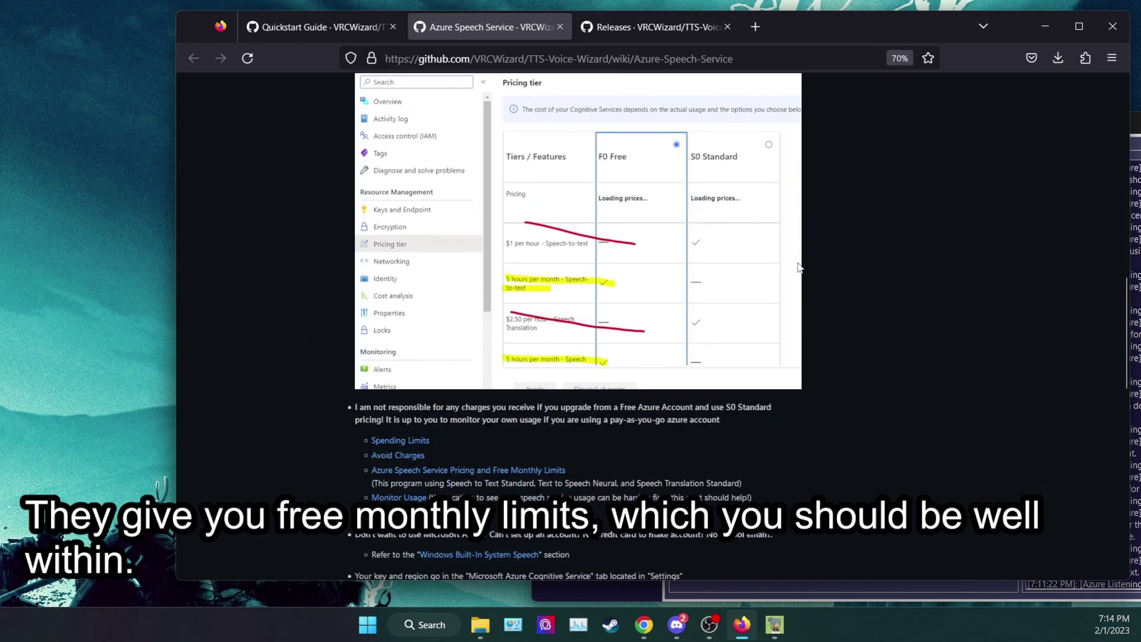
scroll(797, 268, "down", 3)
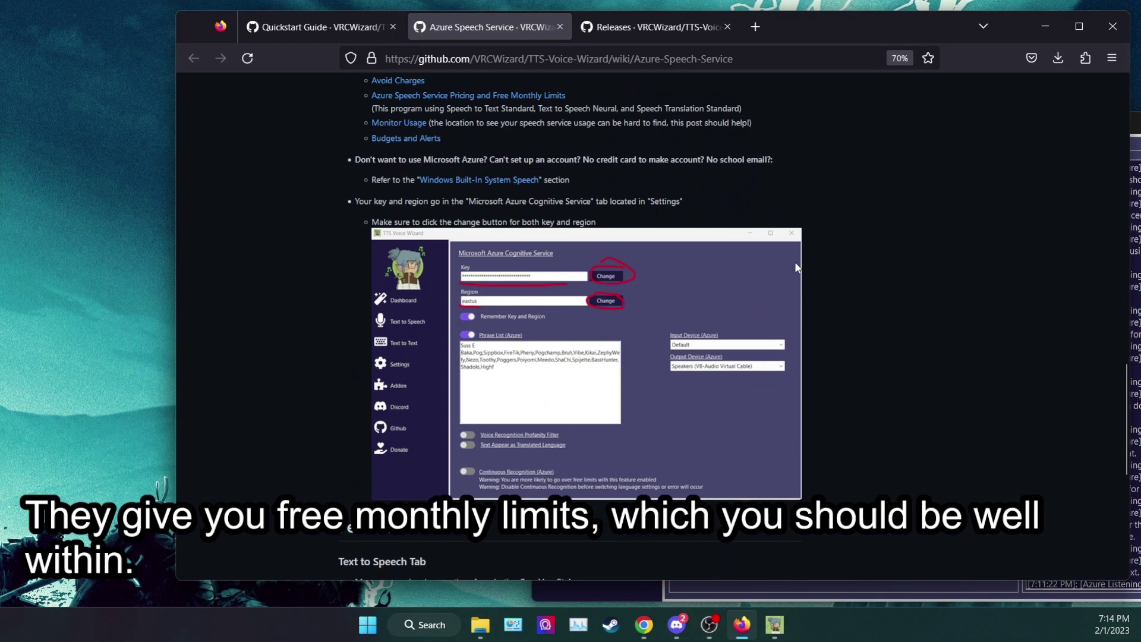
scroll(795, 263, "up", 12)
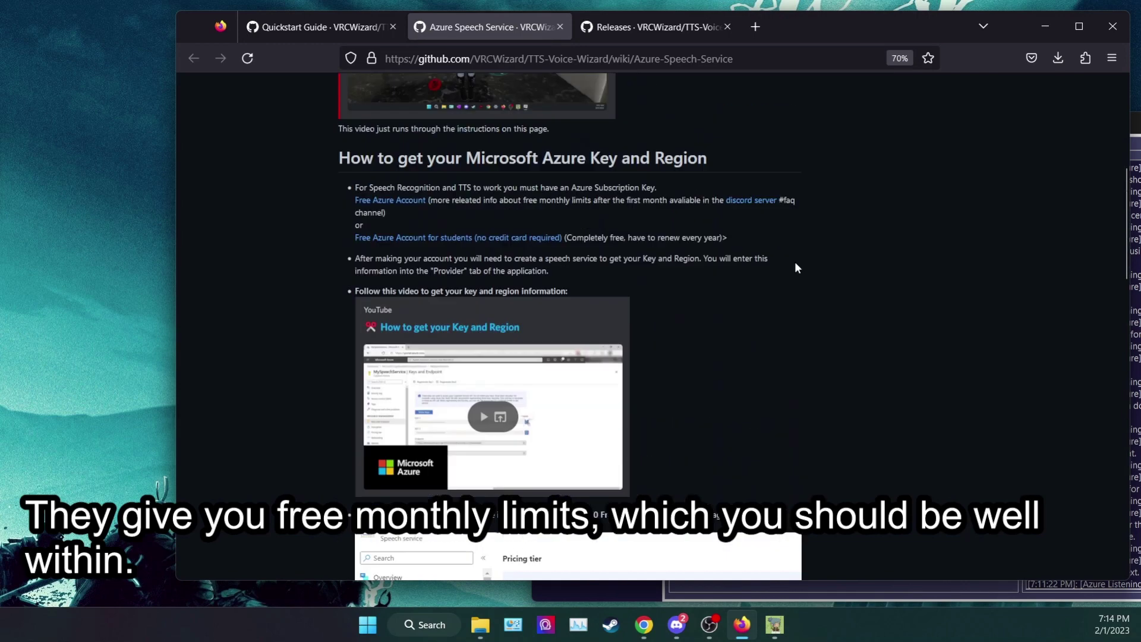
Step: Look over the Azure page's Setup Tutorial Video and the video on getting the key and region
scroll(797, 267, "up", 2)
scroll(797, 267, "up", 1)
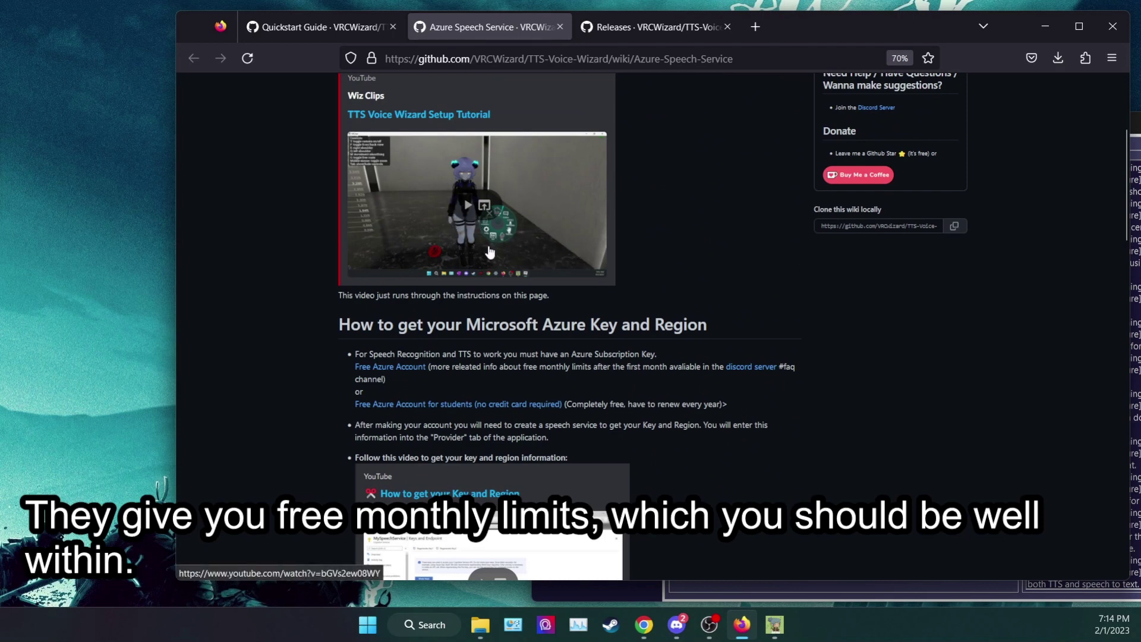
scroll(490, 253, "down", 2)
scroll(534, 460, "down", 3)
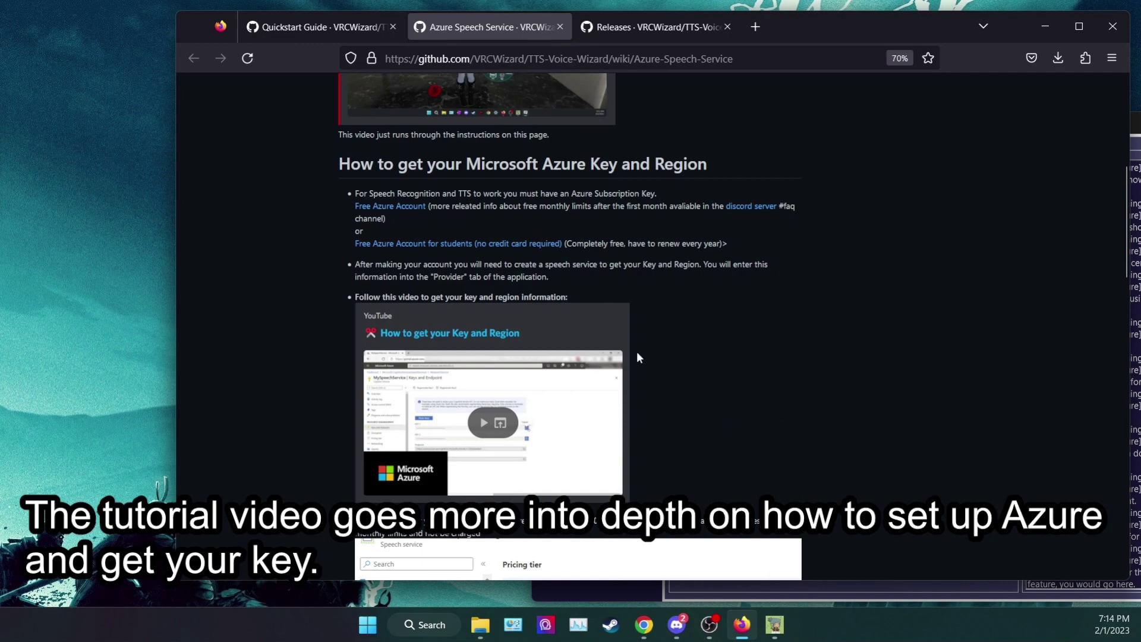
scroll(601, 336, "up", 6)
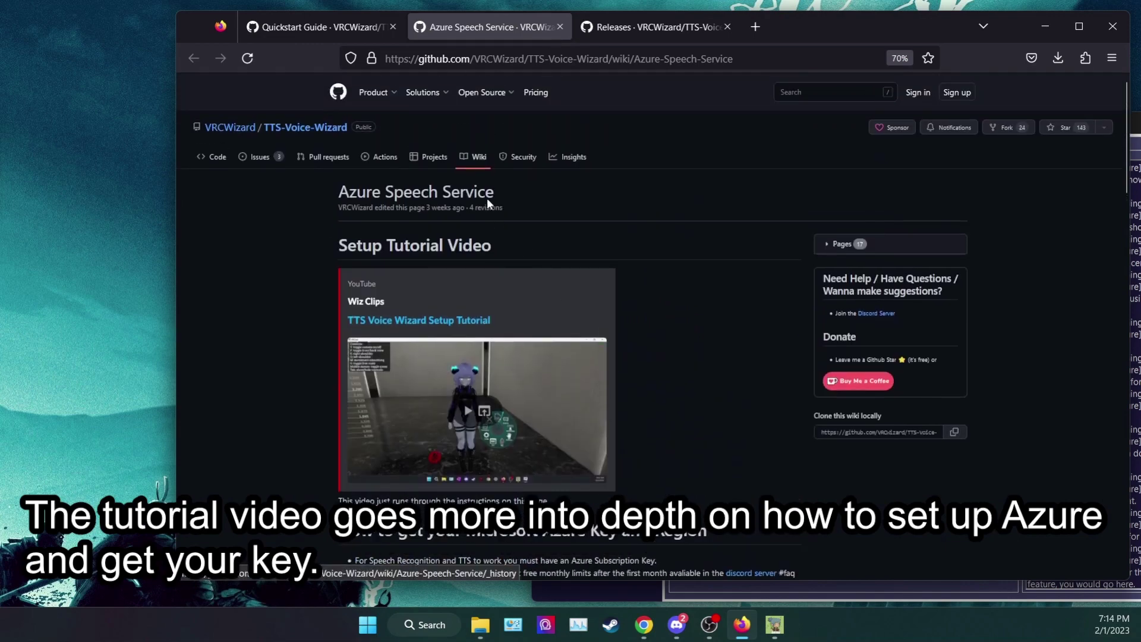
Step: Go back to the Quickstart Guide and find the Vosk (Recommended Azure Alternative) entry under Speech Recognition Methods
key("alt+Left")
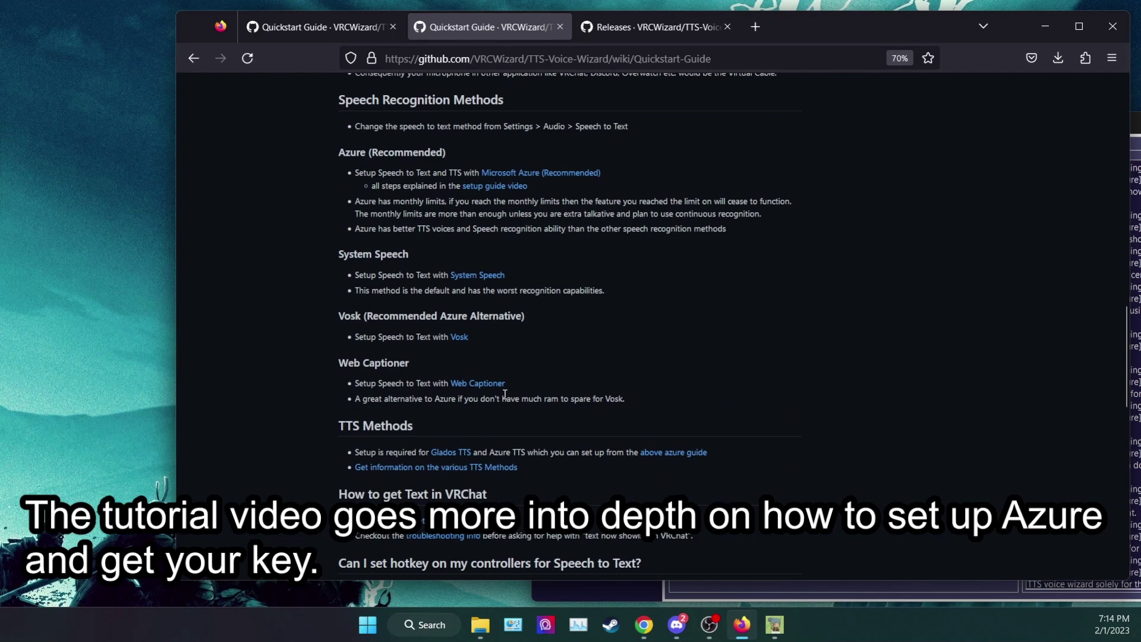
scroll(504, 394, "up", 3)
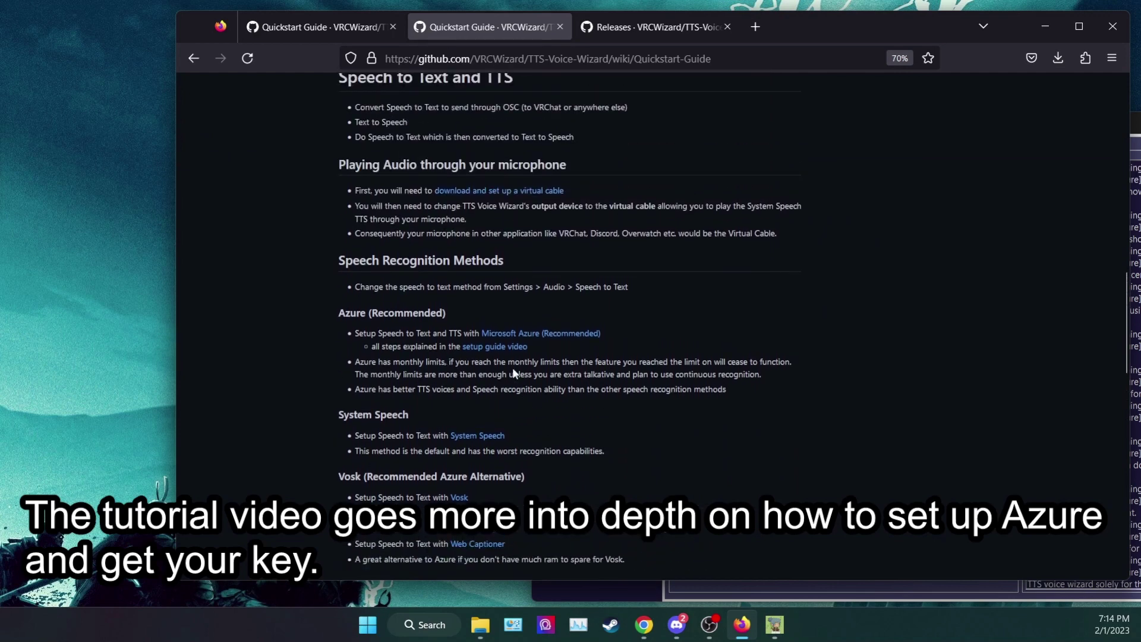
scroll(533, 369, "down", 2)
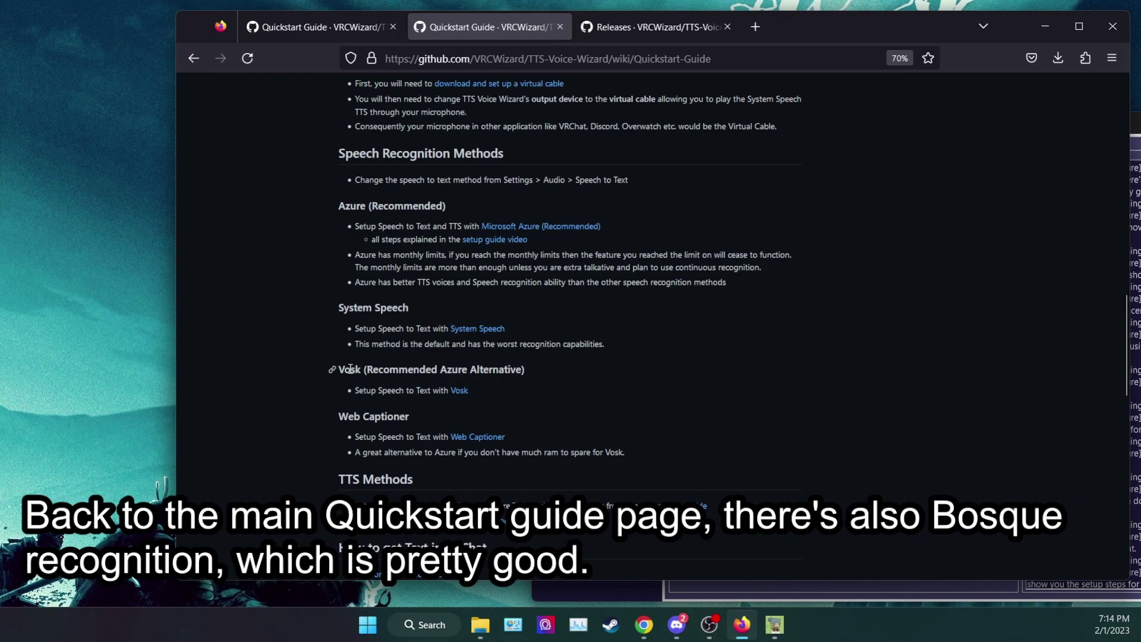
left_click_drag(337, 369, 390, 370)
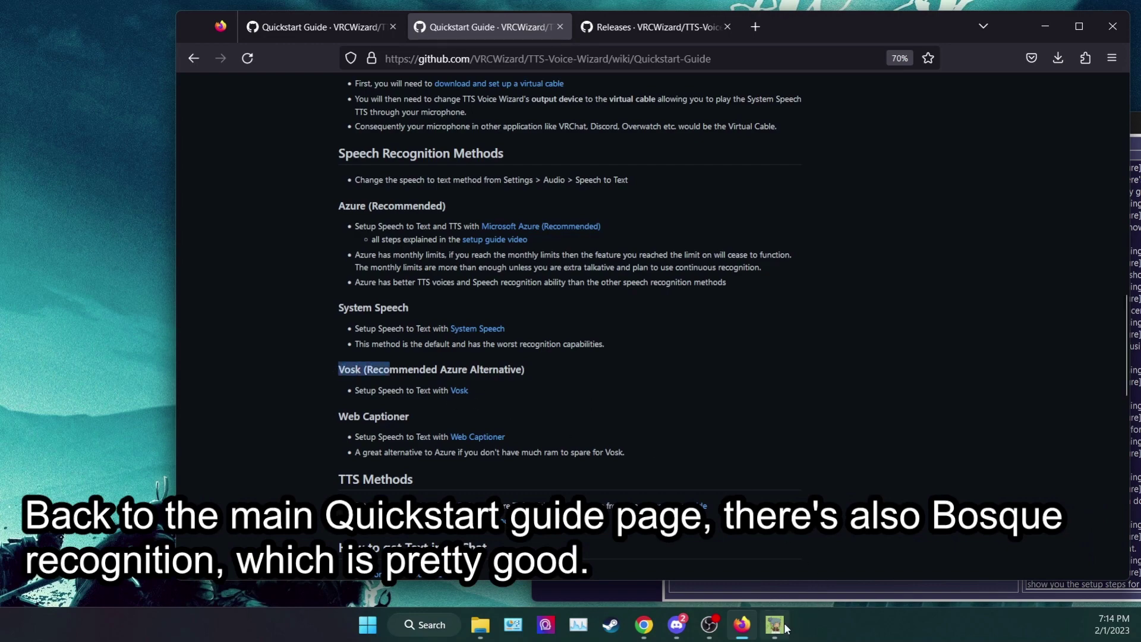
Step: Switch to TTS Voice Wizard, replace the text-to-speech text with "Vosk" and have it spoken
left_click(775, 624)
left_click_drag(767, 171, 649, 178)
type("Vosk")
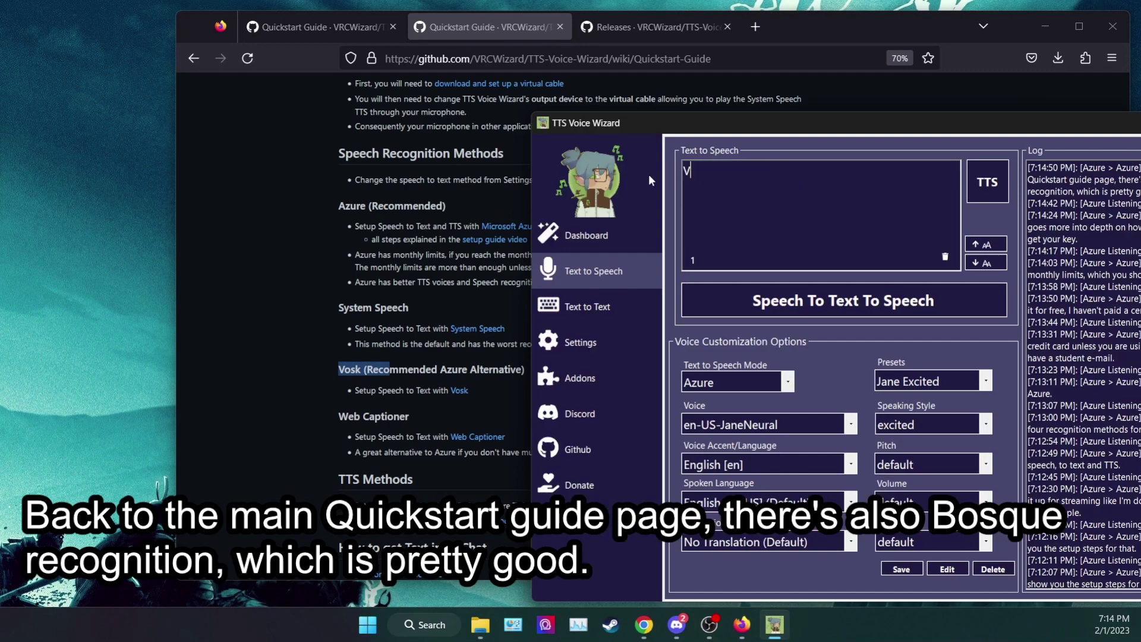
left_click(995, 191)
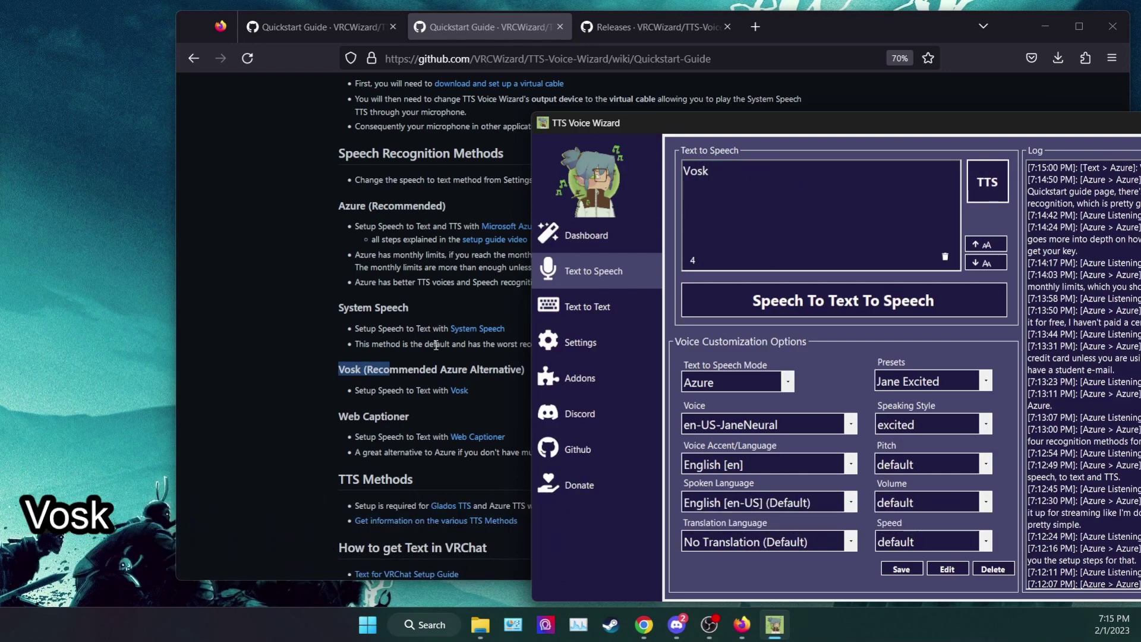
Step: Return to the Quickstart Guide in the browser and review the Web Captioner and System Speech recognition methods
left_click(347, 358)
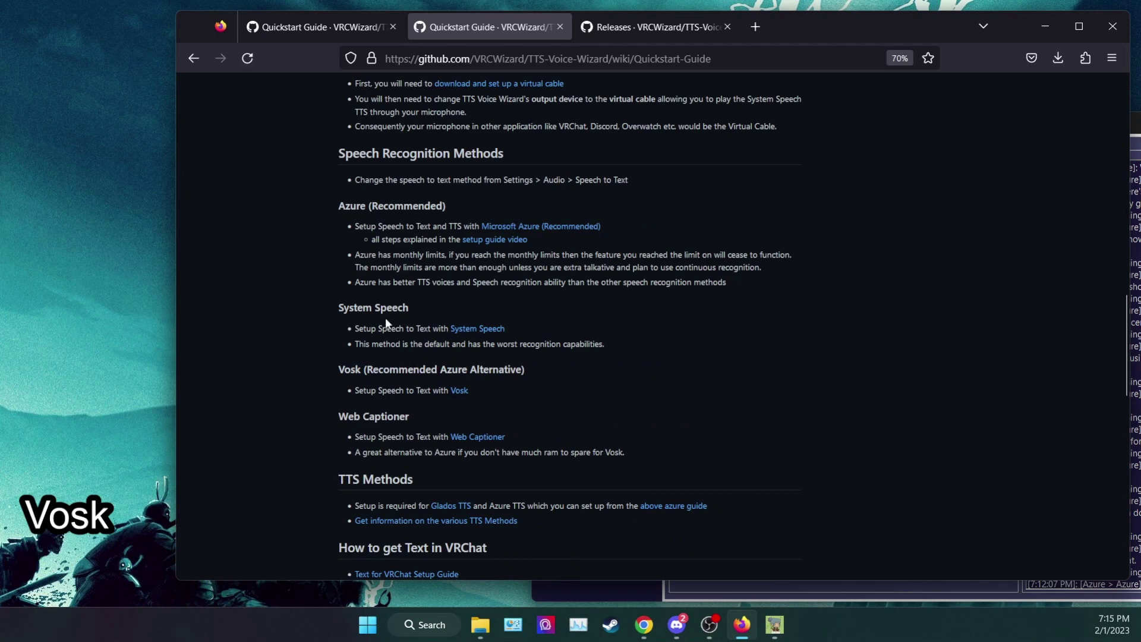
scroll(386, 315, "down", 2)
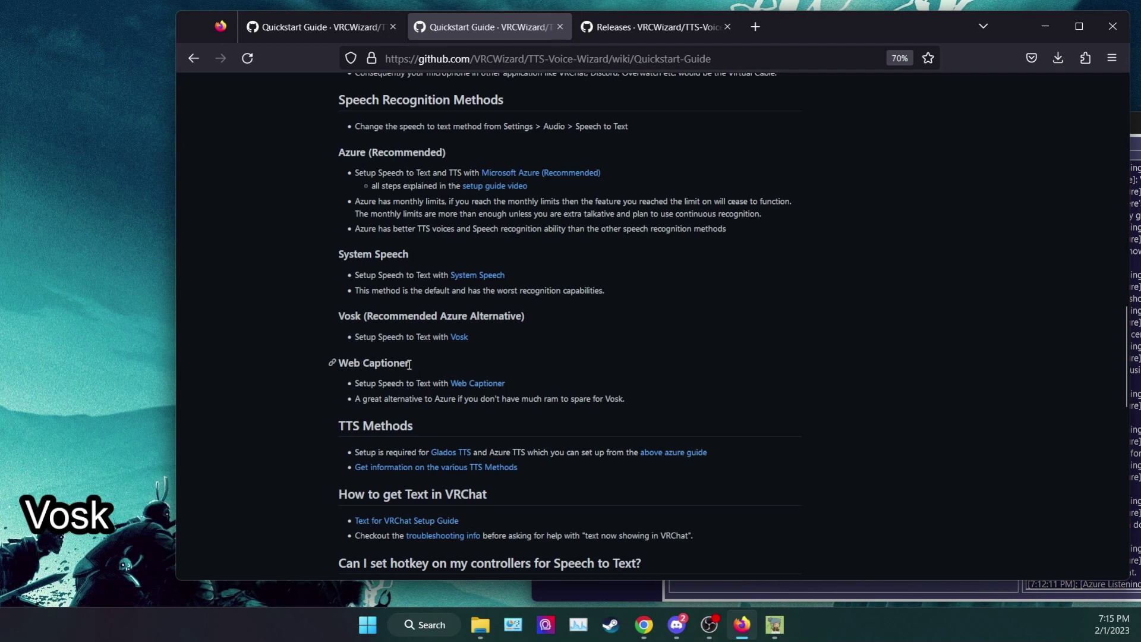
scroll(432, 365, "down", 3)
scroll(433, 364, "up", 3)
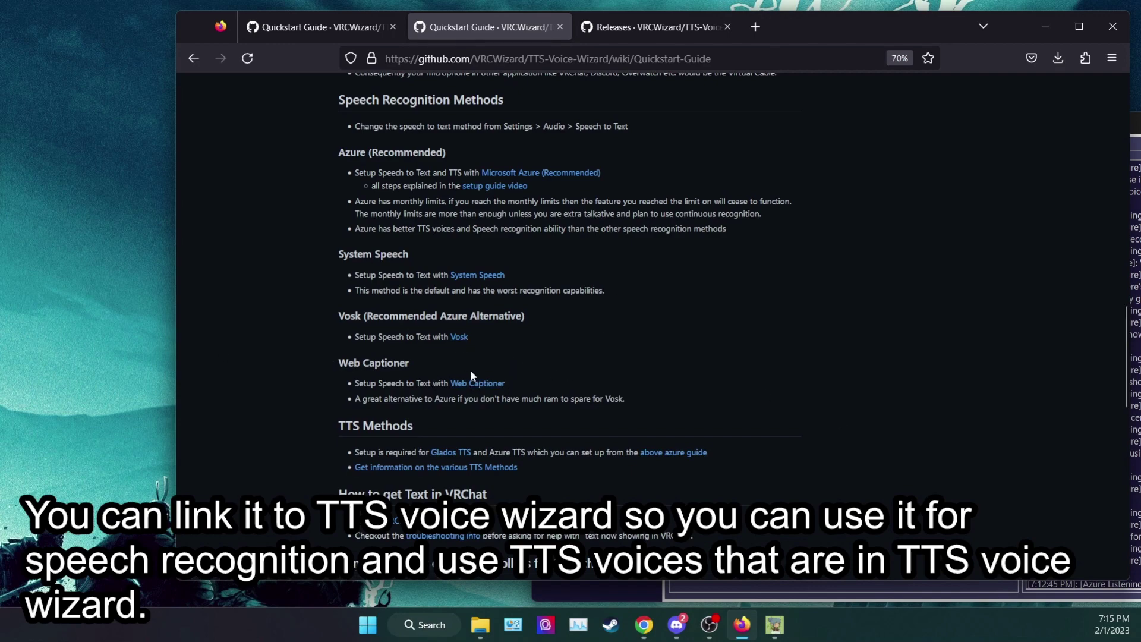
scroll(475, 357, "down", 1)
scroll(475, 356, "up", 1)
left_click_drag(378, 274, 604, 291)
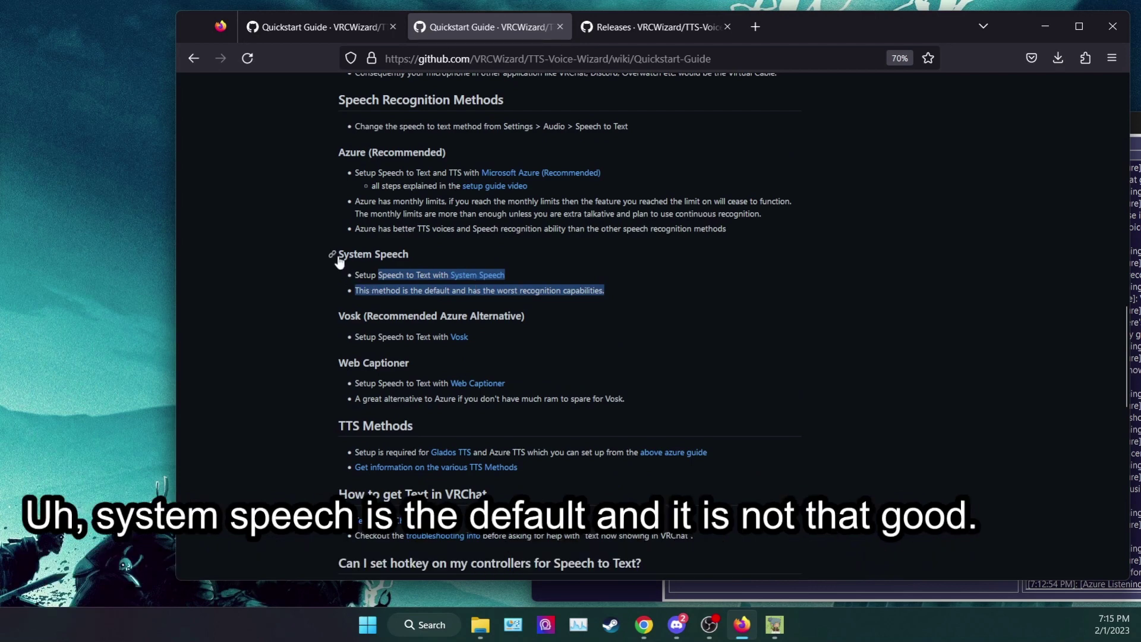
left_click(459, 266)
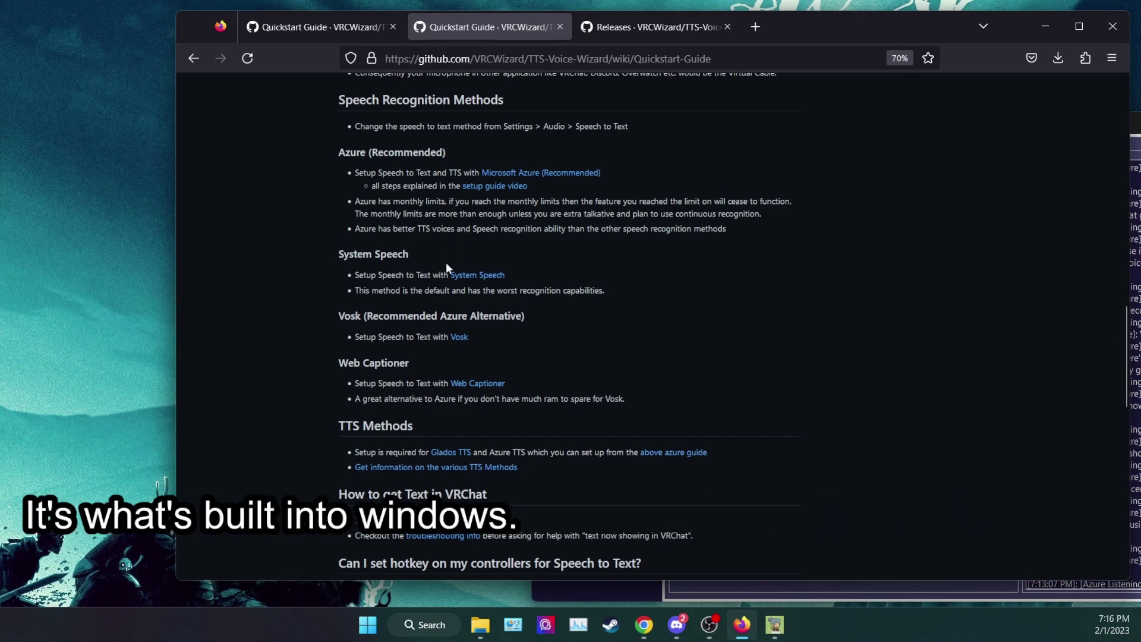
Step: Open the Text for VRChat Setup Guide in a new tab and close the "Page not found" tab
scroll(448, 265, "down", 1)
scroll(511, 270, "down", 2)
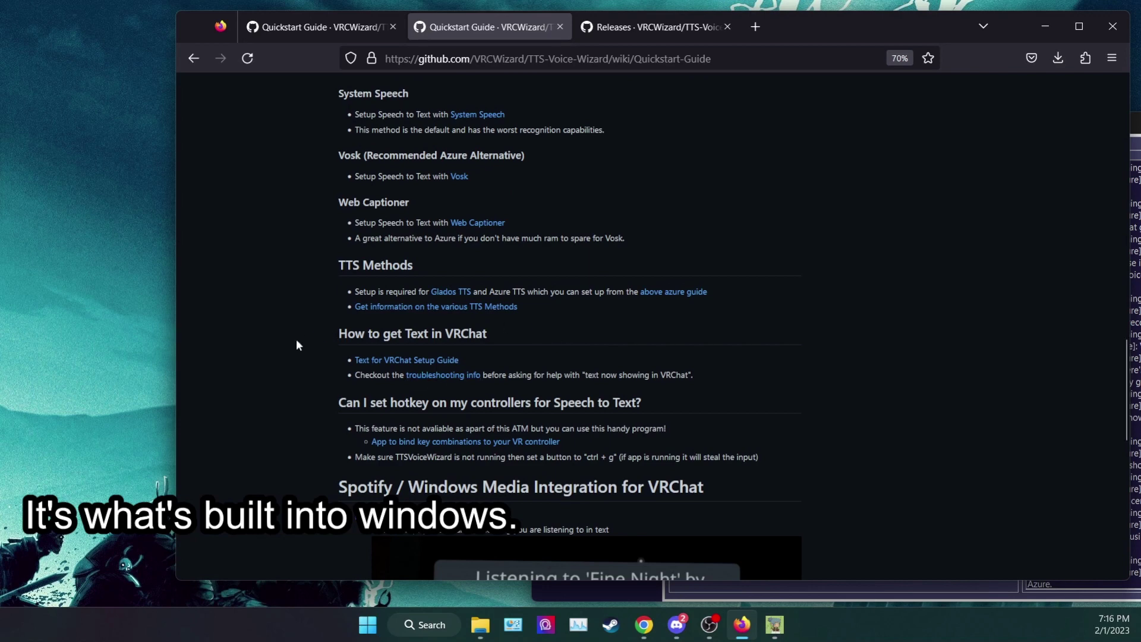
right_click(406, 361)
left_click(469, 374)
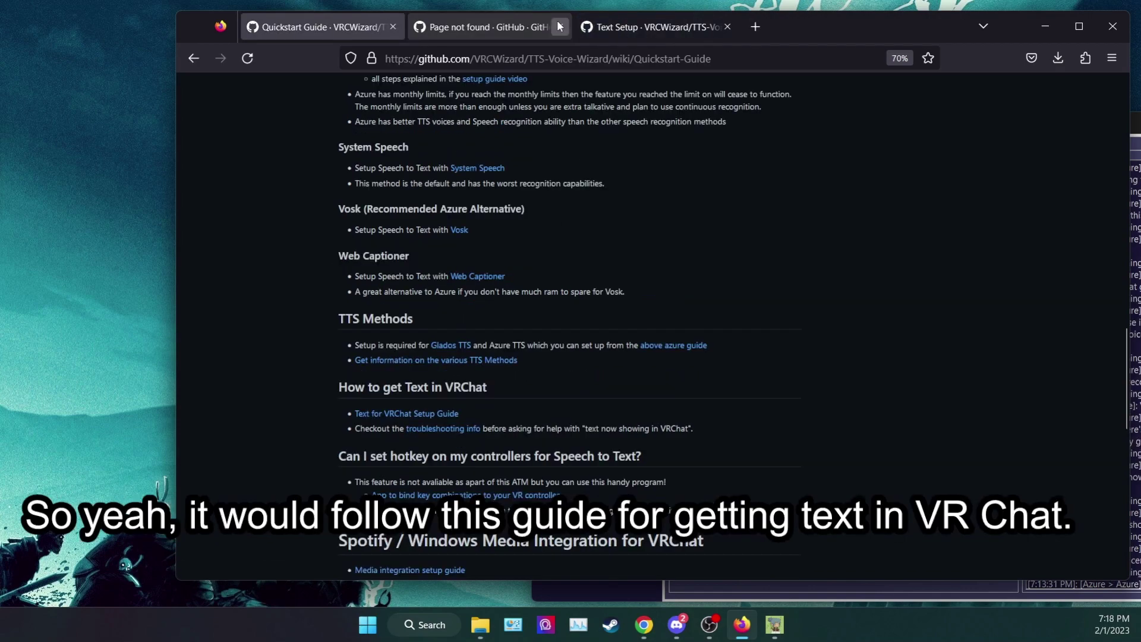
left_click(560, 26)
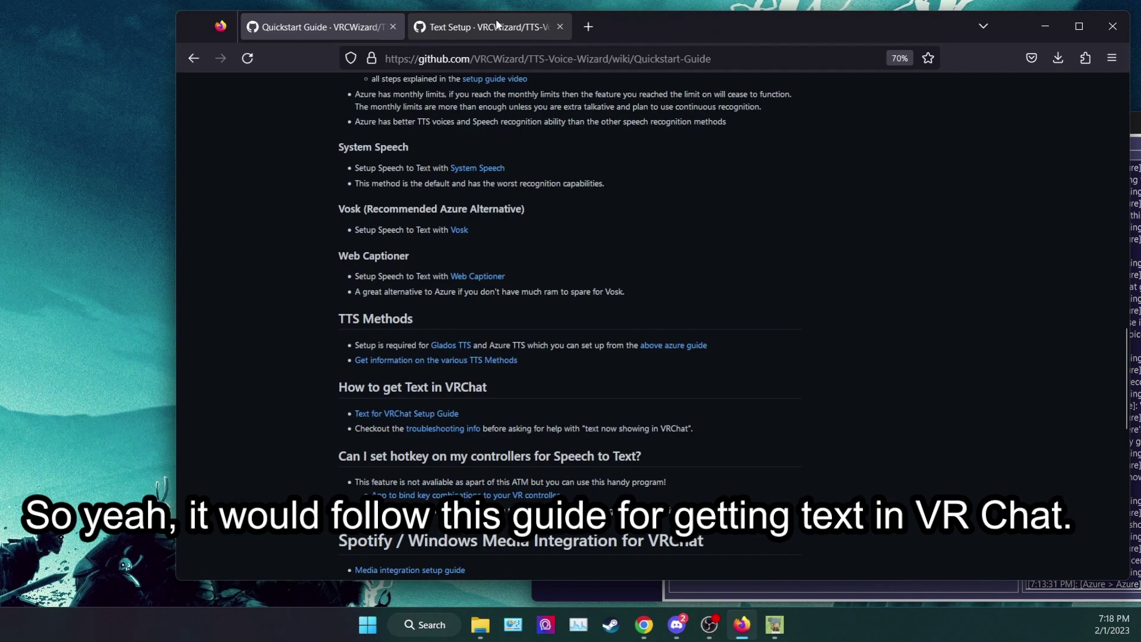
Step: Switch to the Text Setup page and review the OSC and text output settings, the VRChat Chatbox option and the KAT option
left_click(498, 25)
scroll(368, 206, "down", 2)
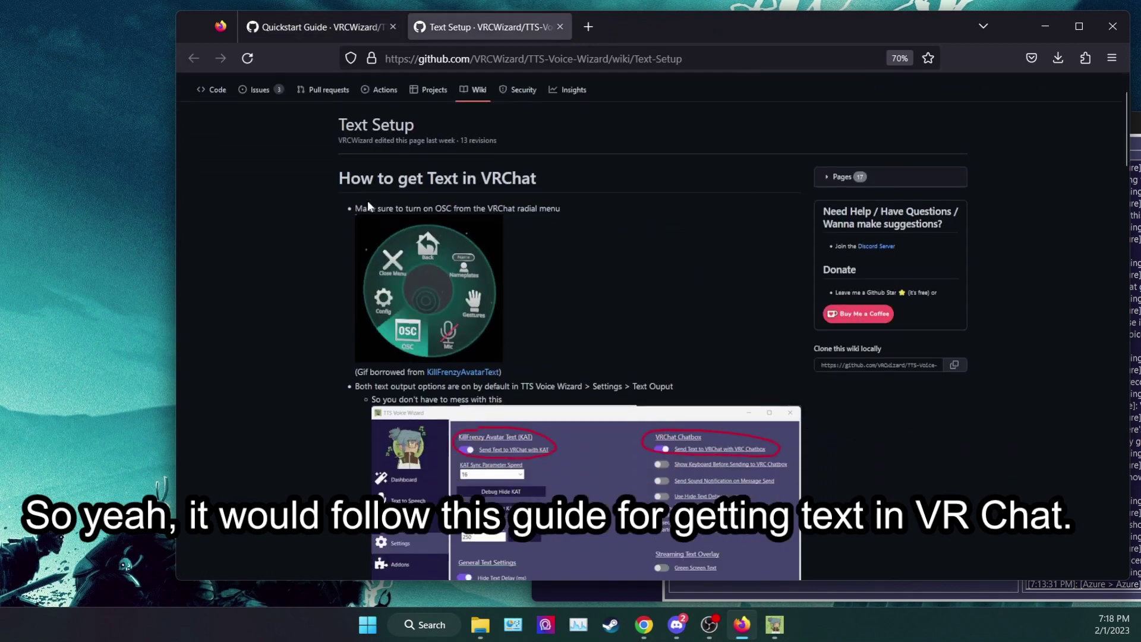
scroll(449, 192, "down", 3)
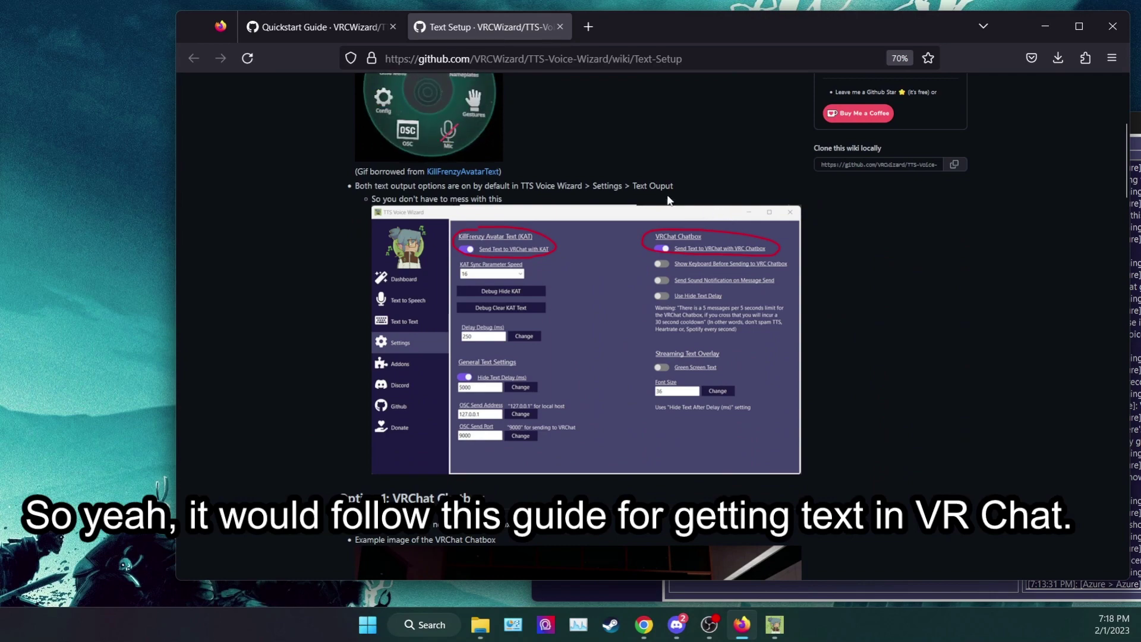
scroll(669, 200, "down", 4)
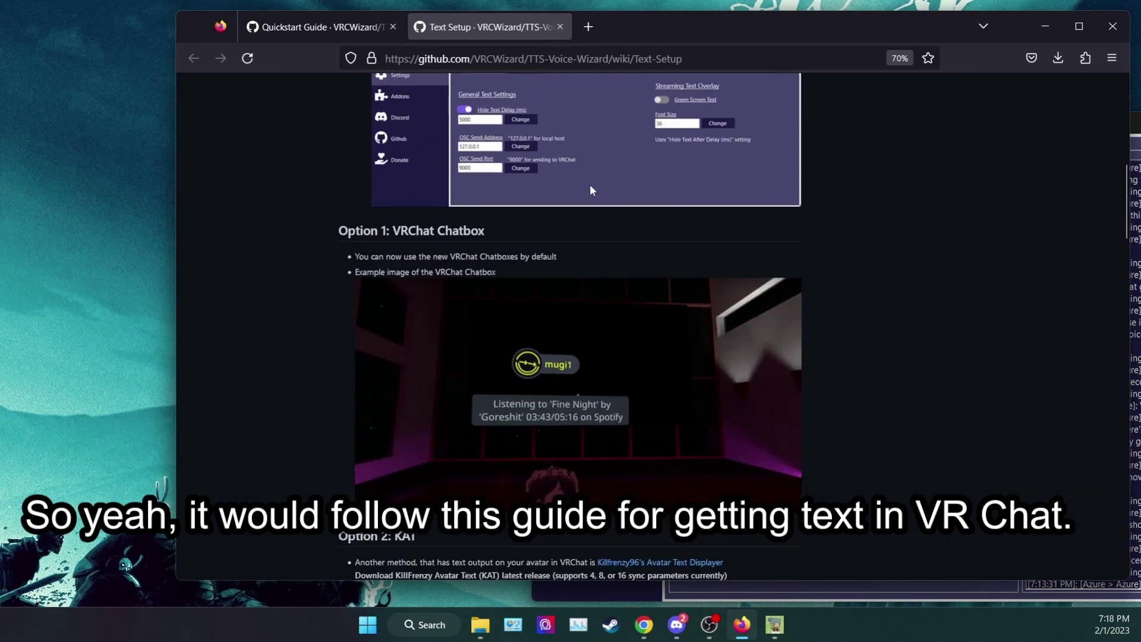
scroll(587, 187, "down", 4)
scroll(671, 200, "up", 5)
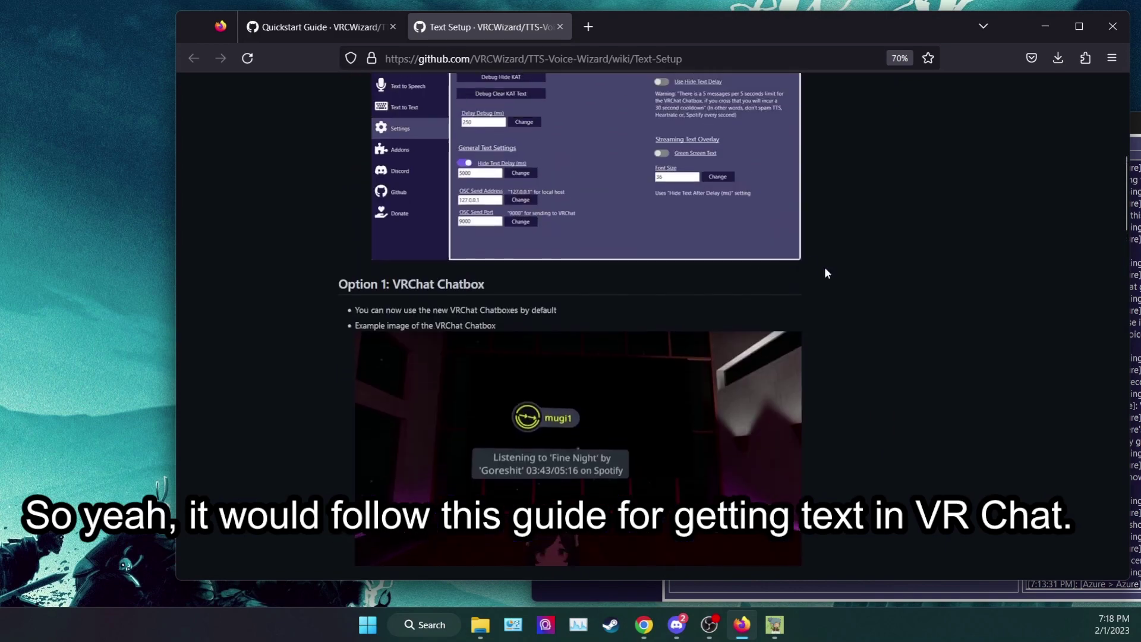
scroll(426, 351, "down", 5)
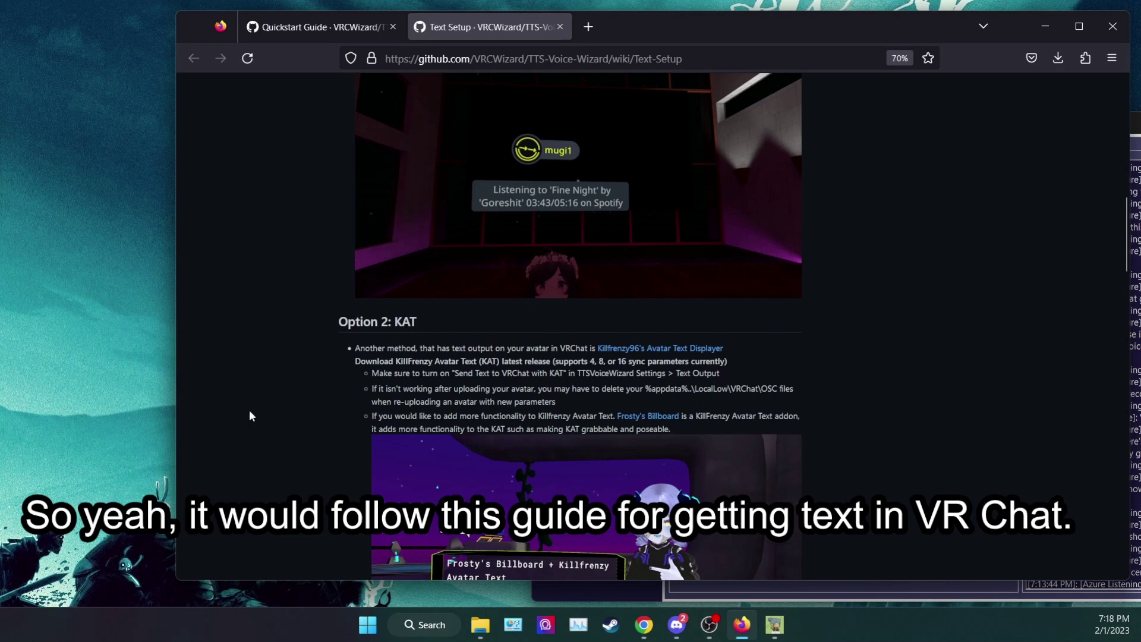
scroll(409, 420, "up", 2)
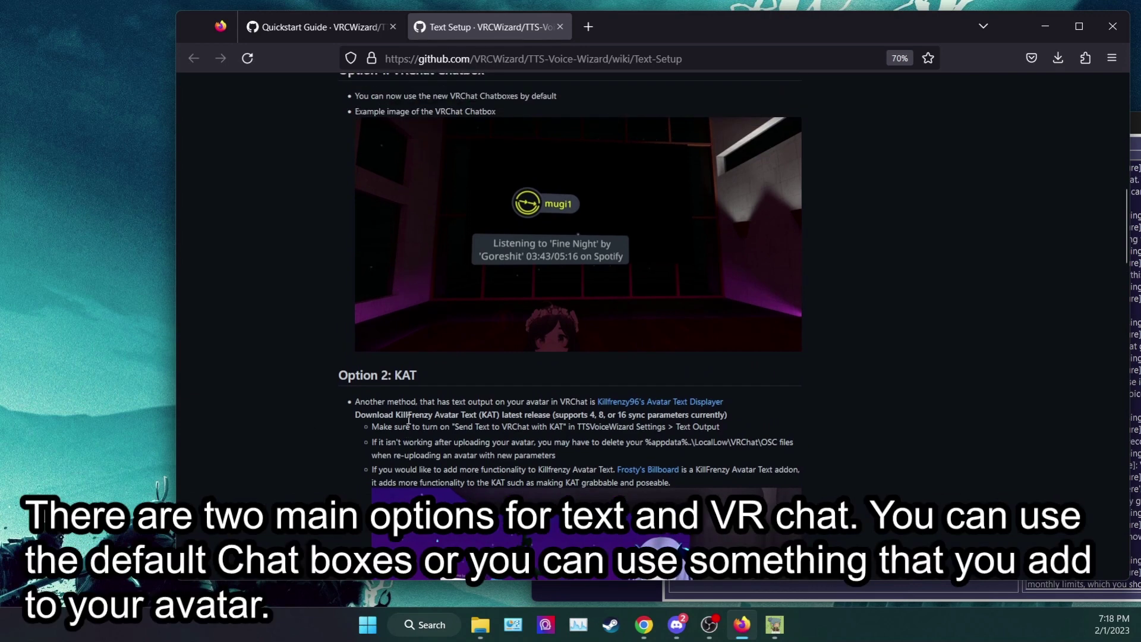
scroll(408, 419, "down", 2)
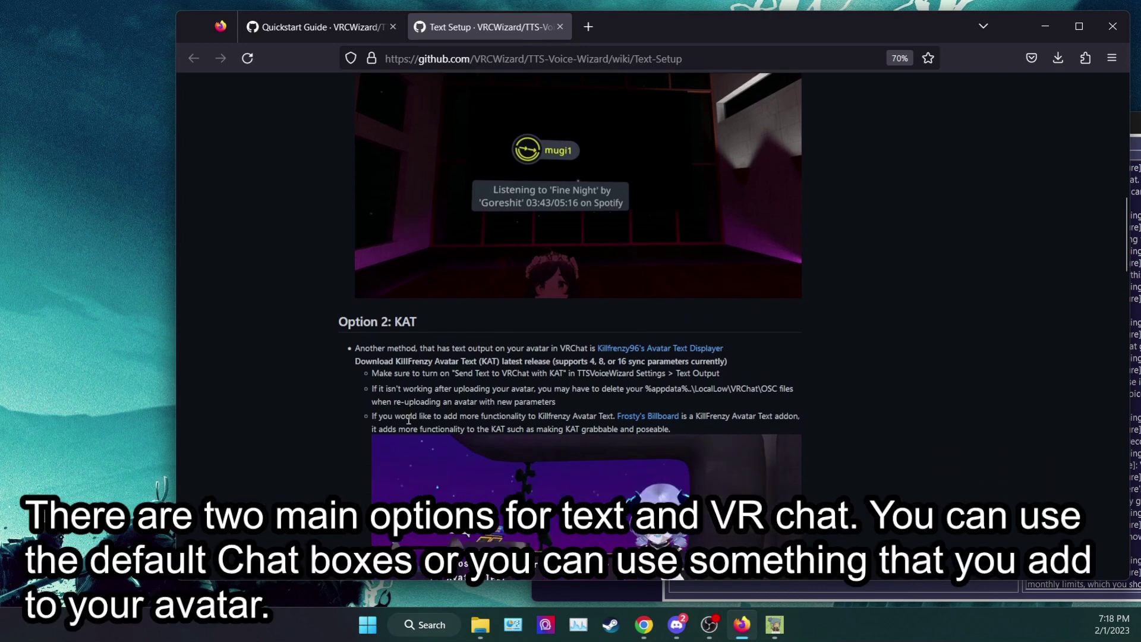
scroll(533, 425, "up", 4)
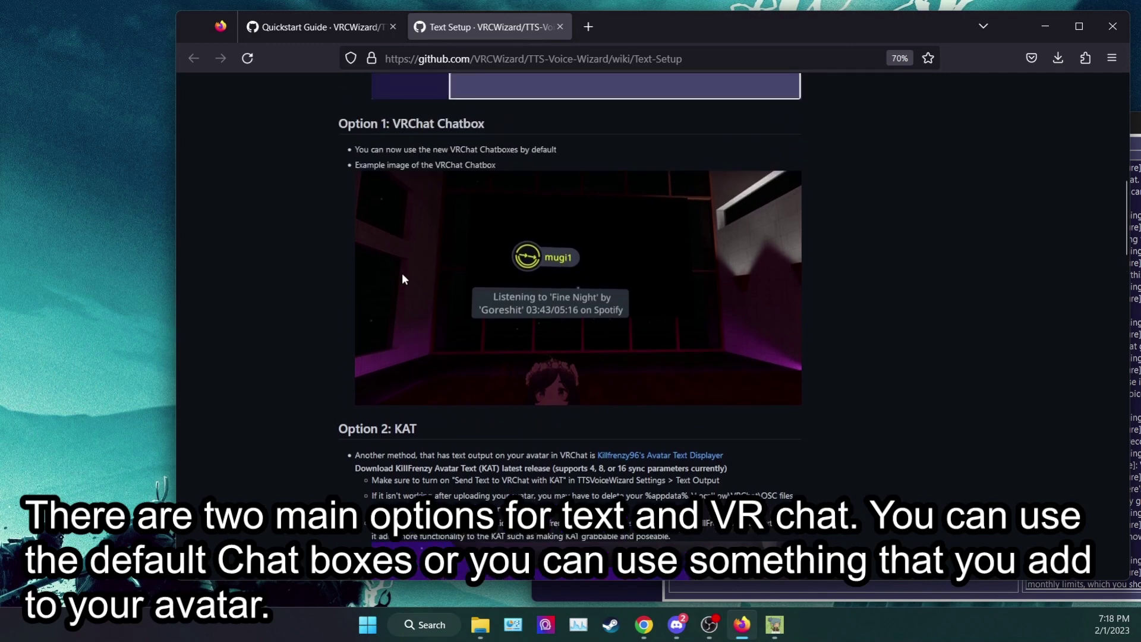
scroll(662, 315, "down", 10)
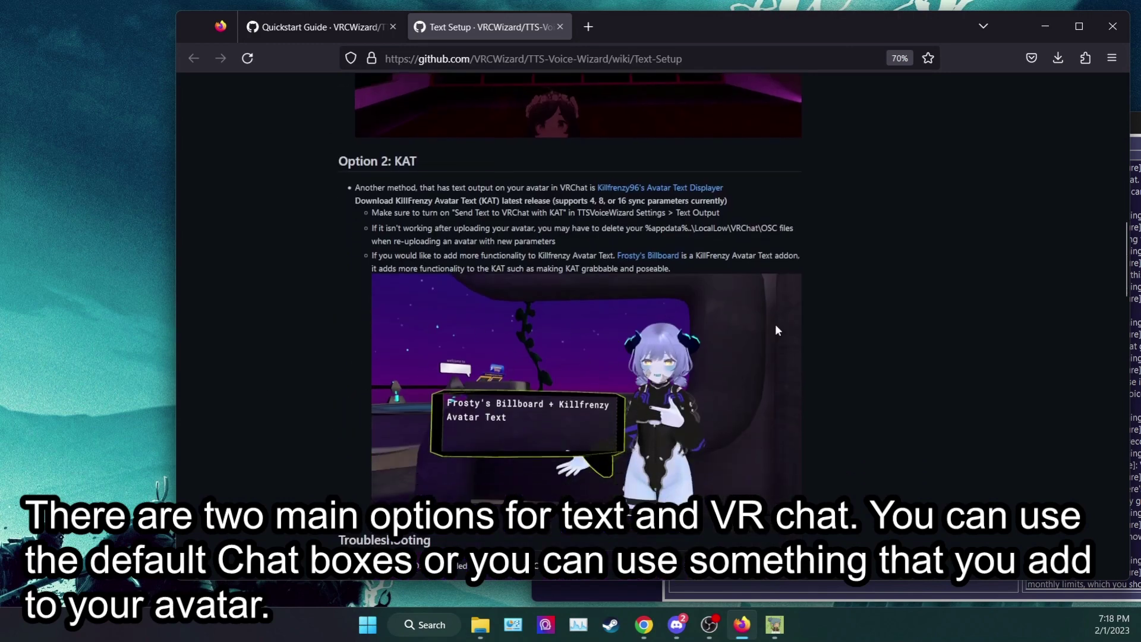
Step: Read the Troubleshooting section of the Text Setup page, including the OSC Debug steps and the OSC folder location
scroll(879, 303, "down", 3)
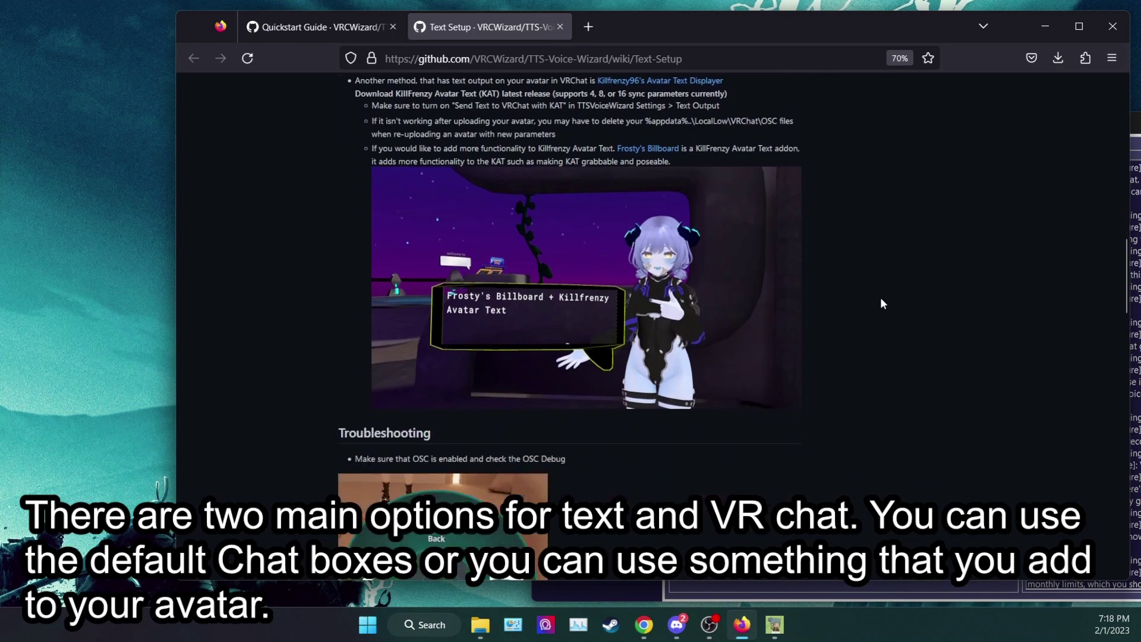
scroll(881, 297, "down", 5)
scroll(881, 299, "down", 15)
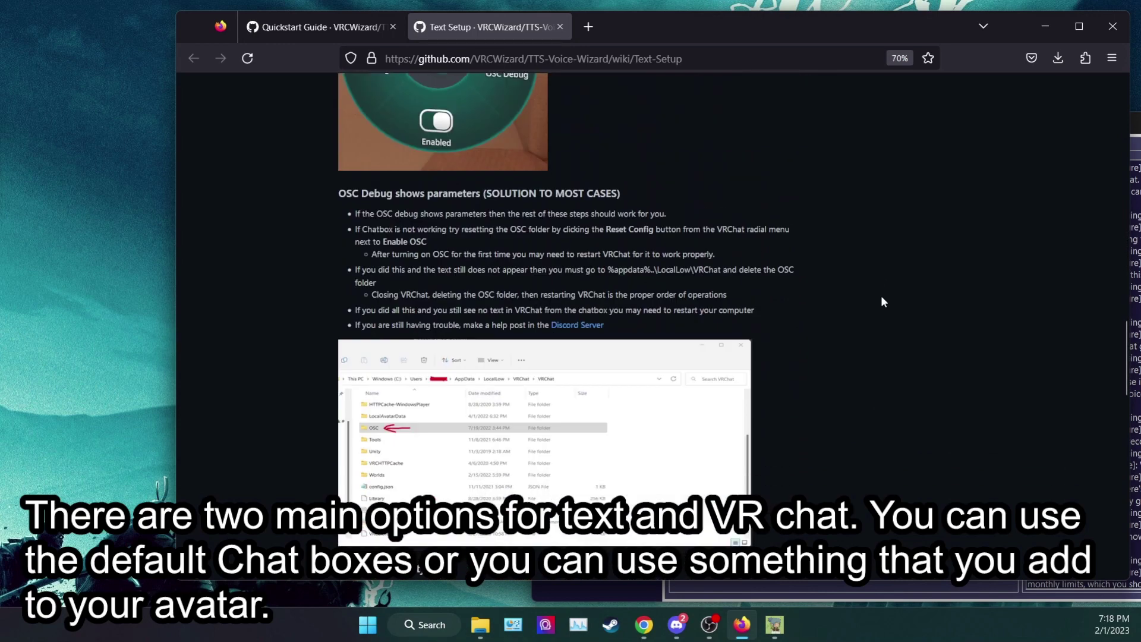
scroll(881, 295, "up", 12)
scroll(882, 286, "up", 10)
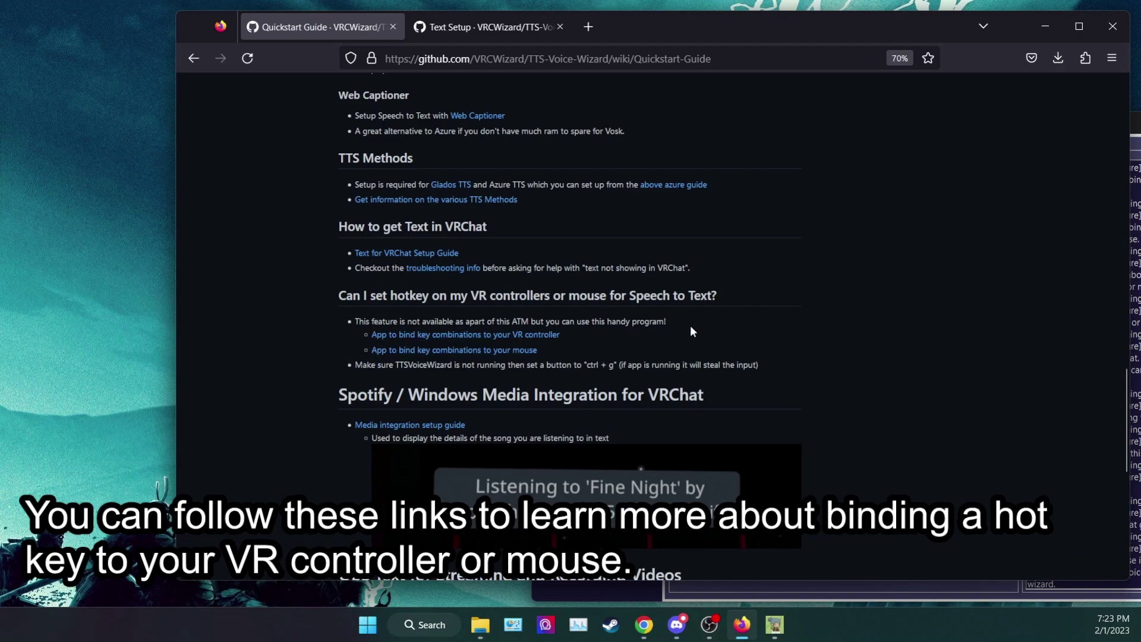
Step: From the start of the Quickstart Guide, search the wiki pages for "virtual cable" and expand the Virtual Cable entry
key("Home")
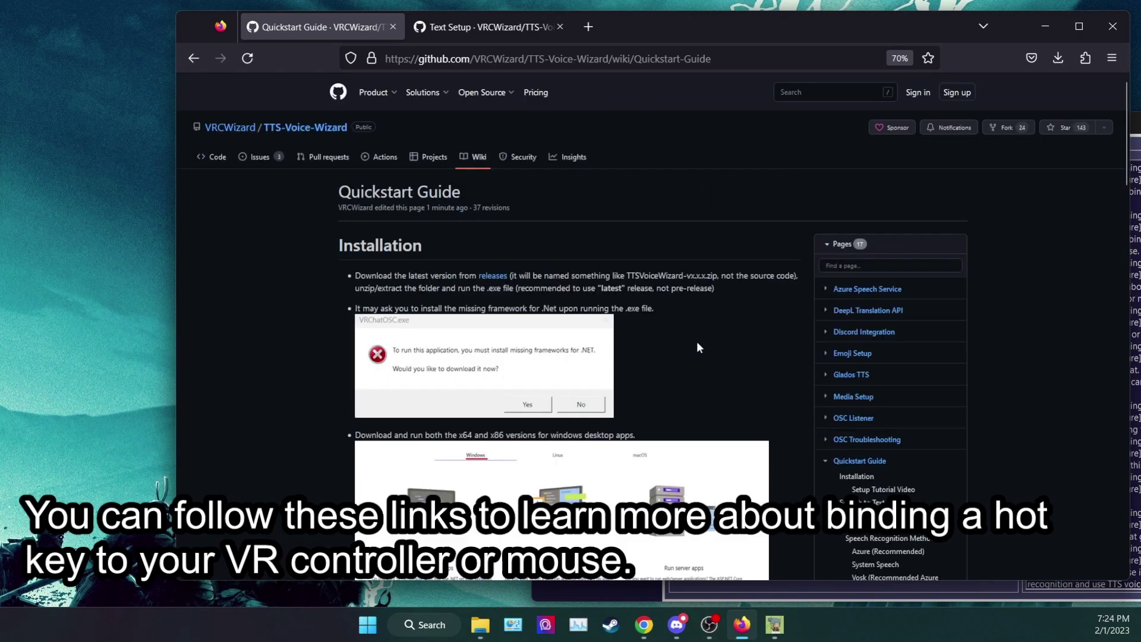
left_click(829, 265)
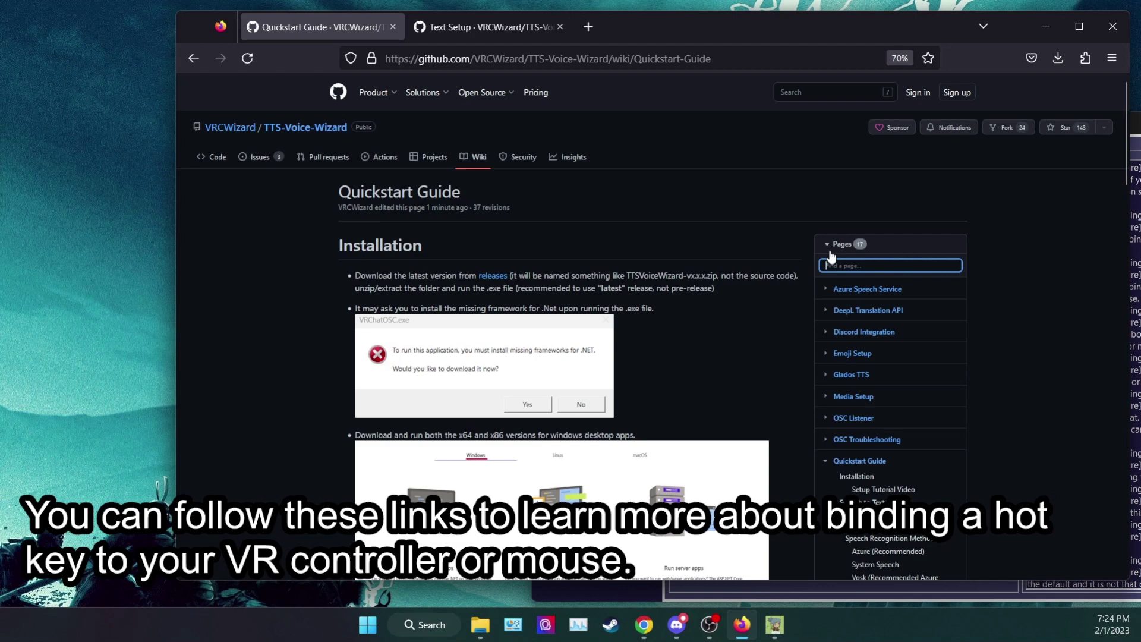
type("virtual c")
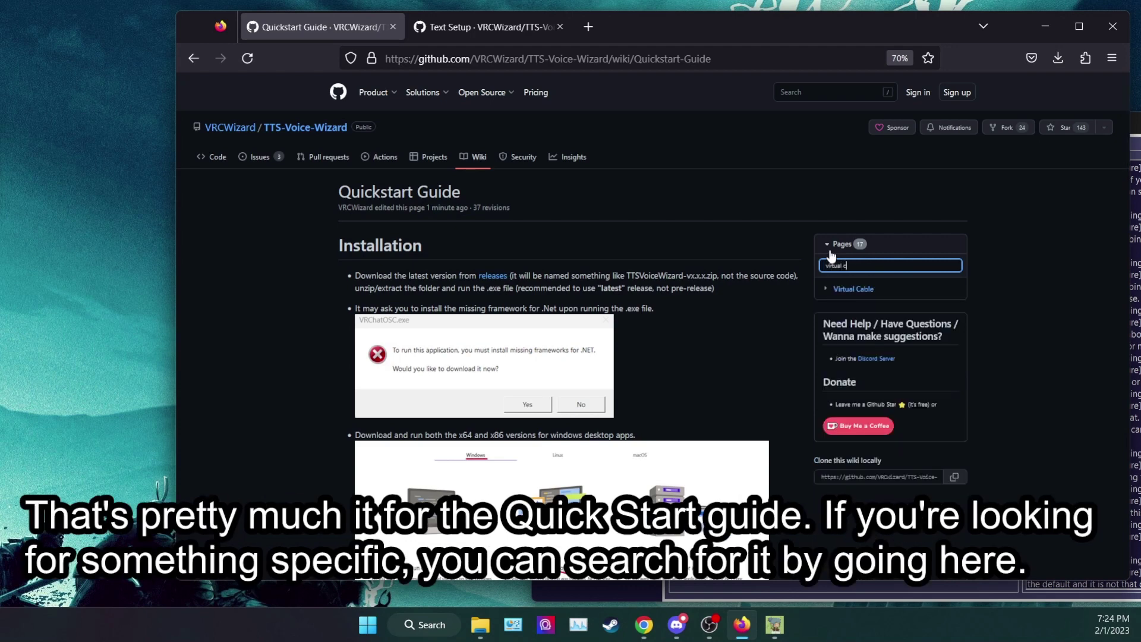
type("able")
left_click(825, 289)
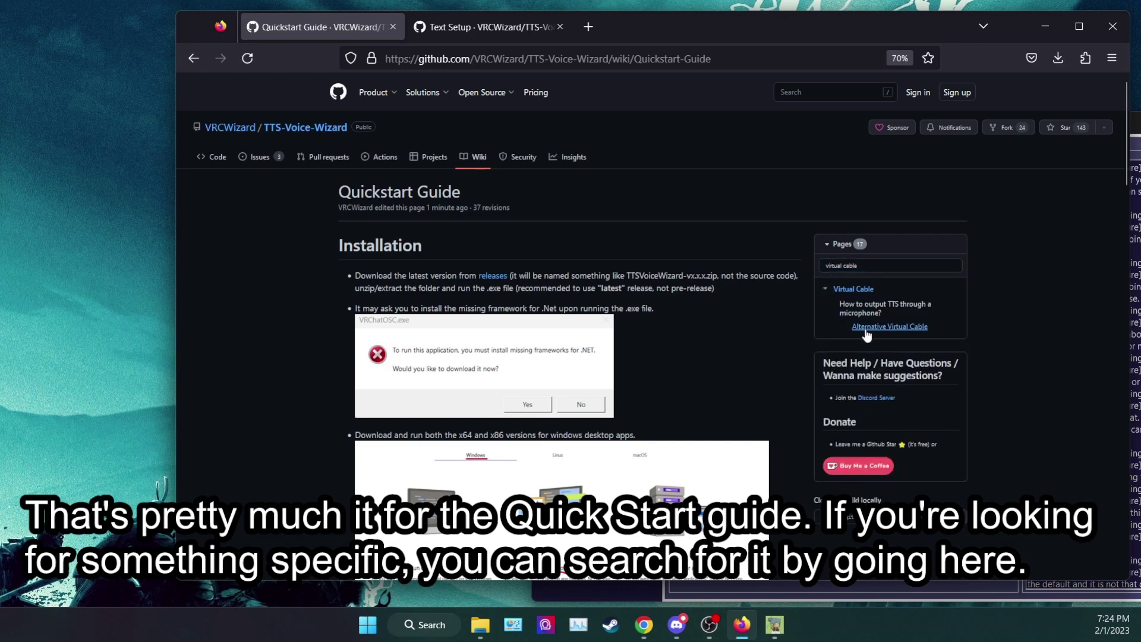
Step: Search the wiki pages for "microphone" instead, open "How to output TTS through a microphone?" and read through it
left_click_drag(862, 265, 798, 268)
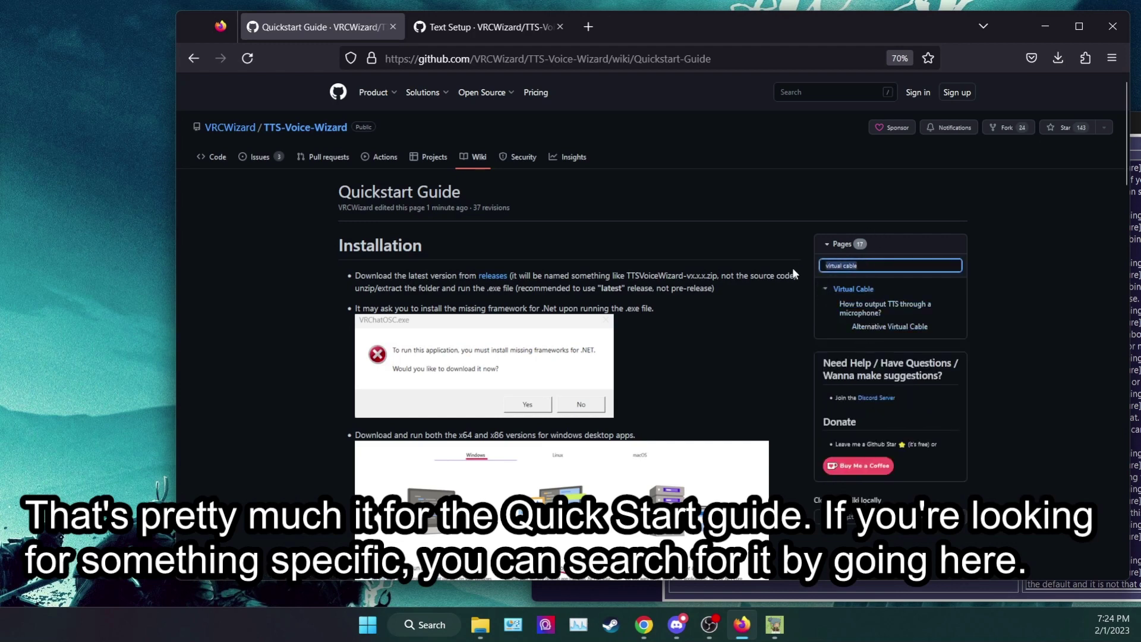
type("microphone")
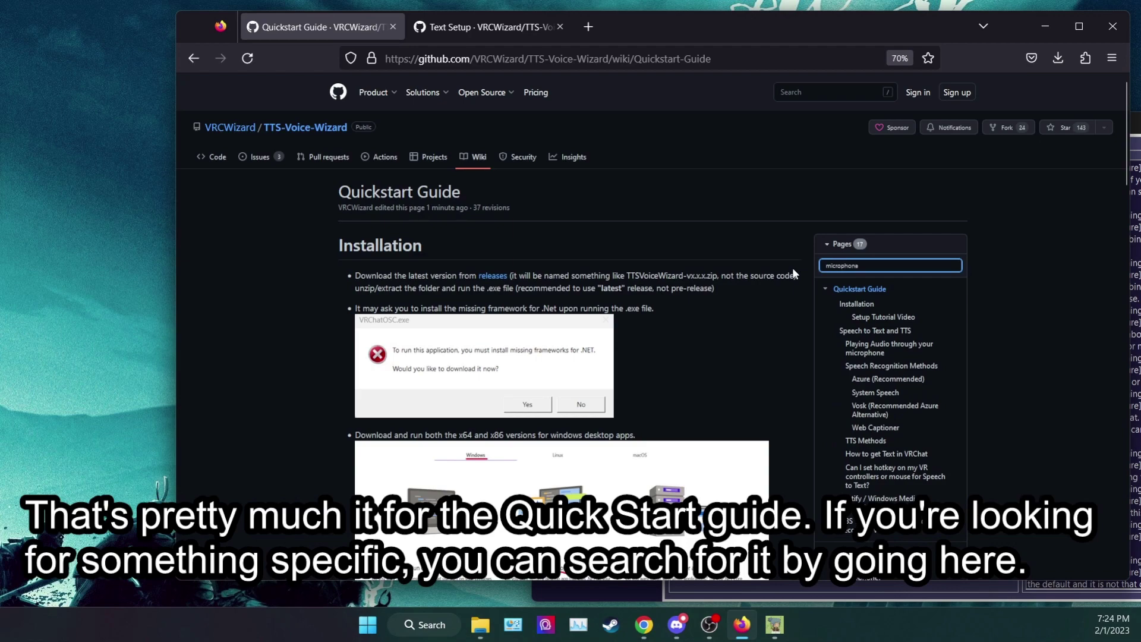
scroll(829, 369, "down", 3)
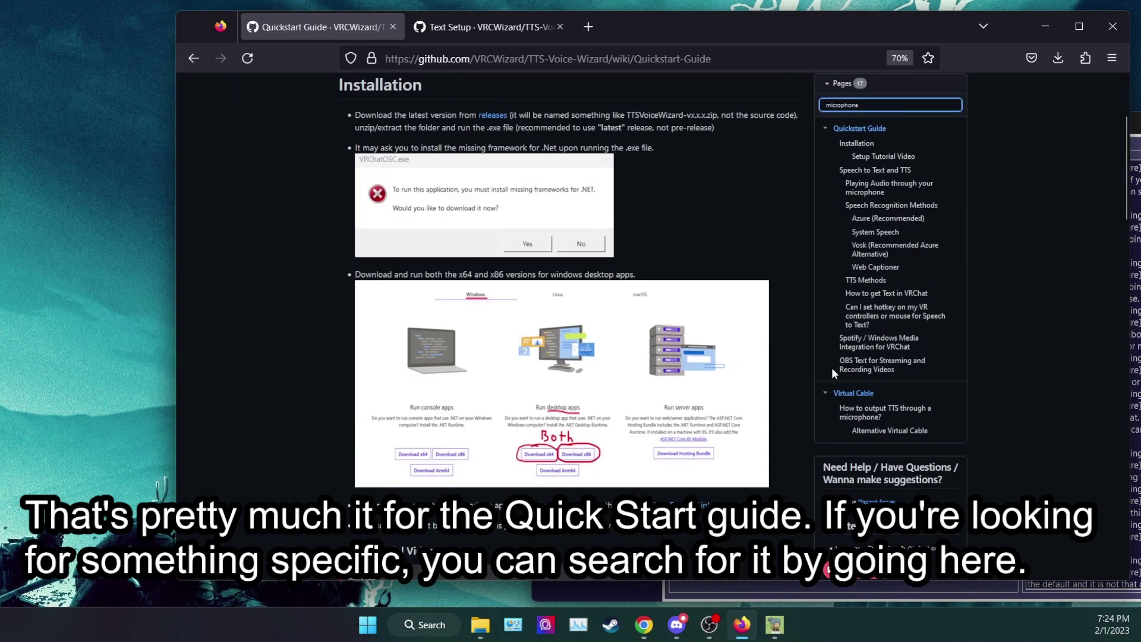
left_click(869, 410)
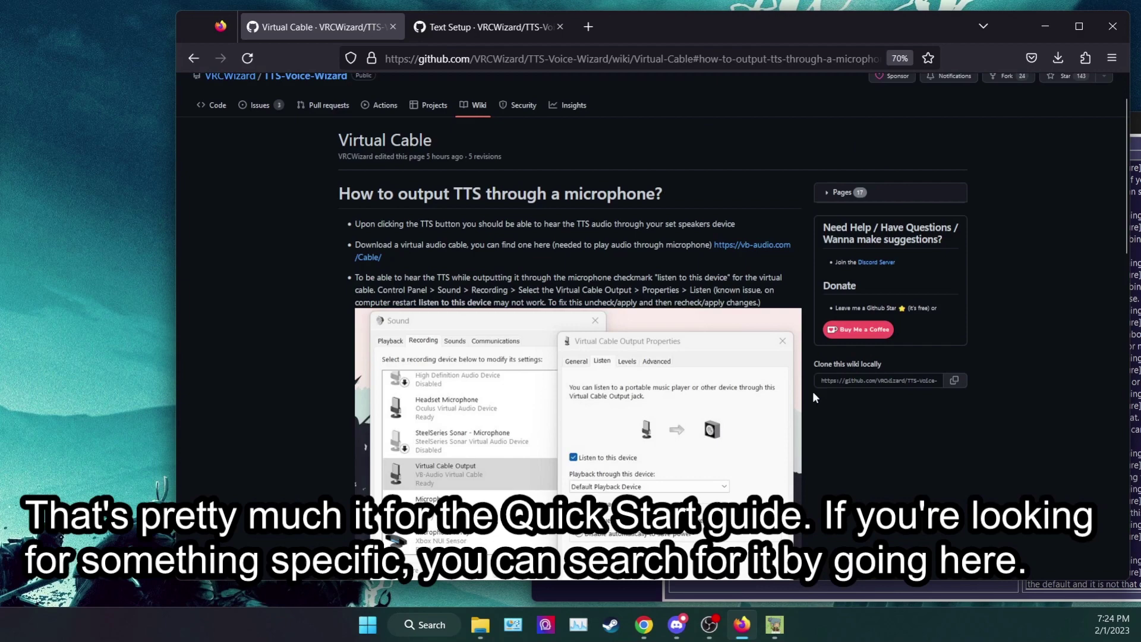
scroll(477, 294, "down", 4)
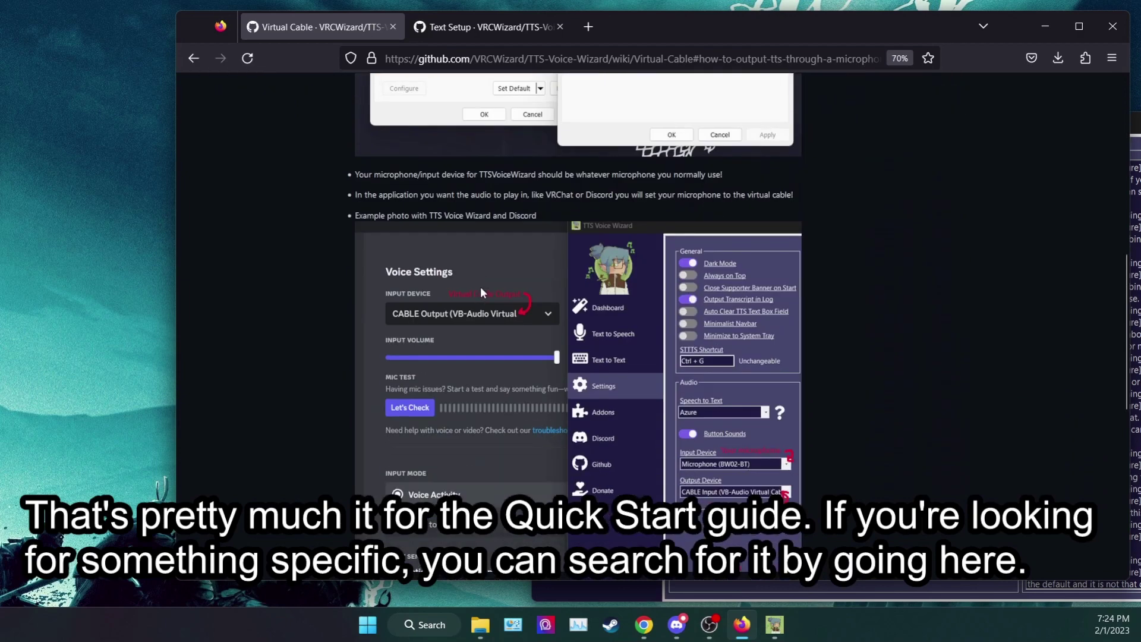
scroll(484, 285, "up", 4)
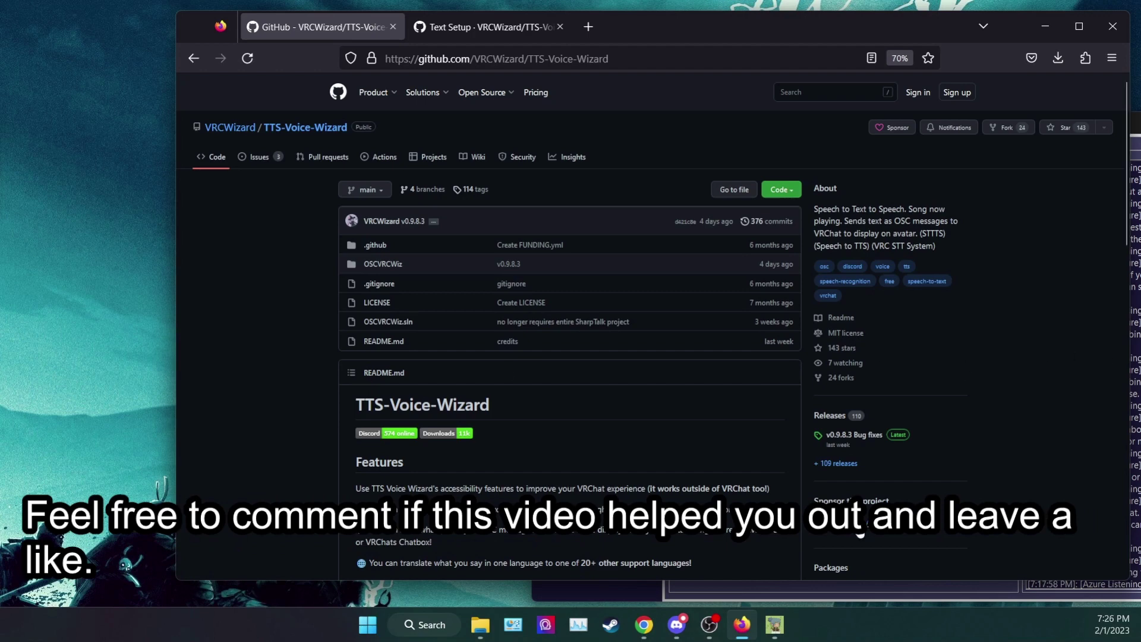
Step: Open the project's Ko-fi donation page from the GitHub repository in a new tab, look through it and return to the repository
right_click(858, 533)
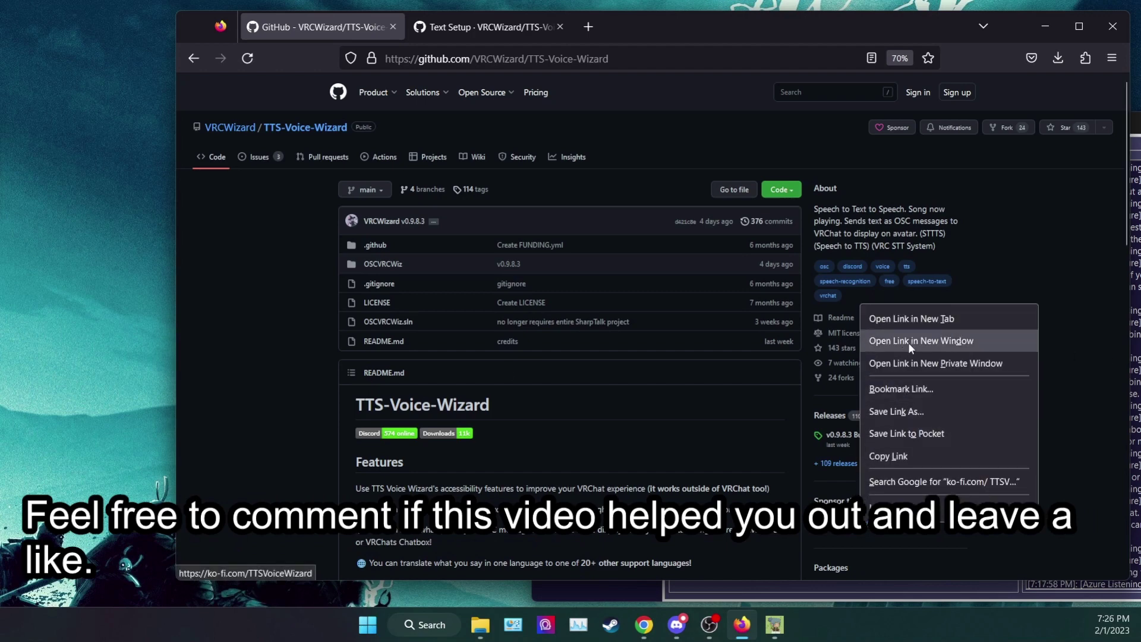
left_click(912, 319)
left_click(467, 22)
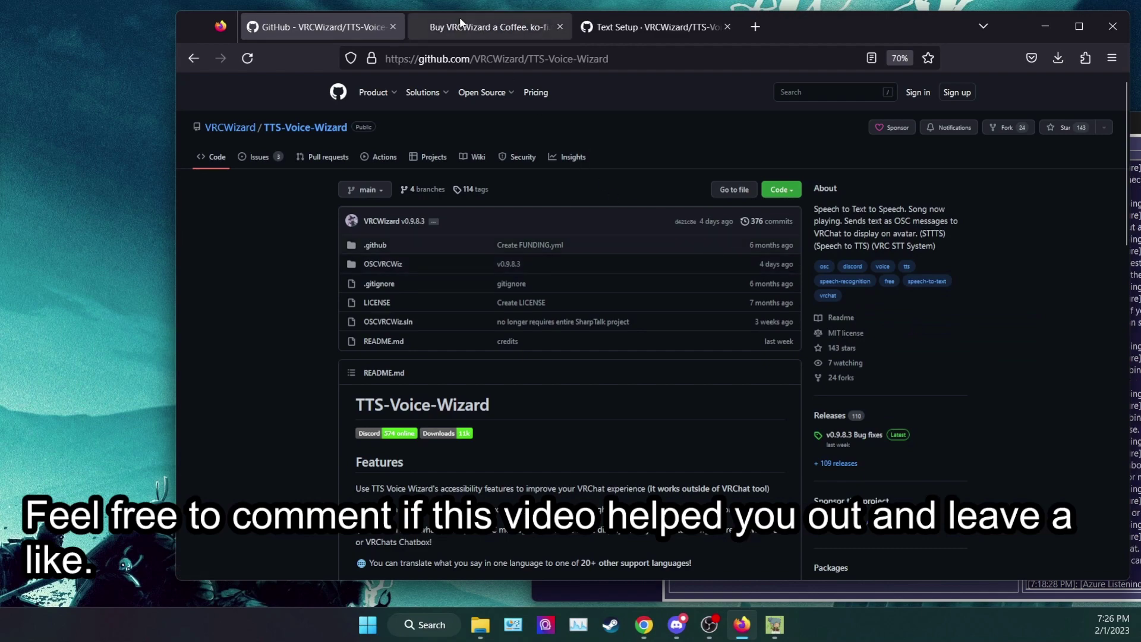
scroll(515, 155, "down", 8)
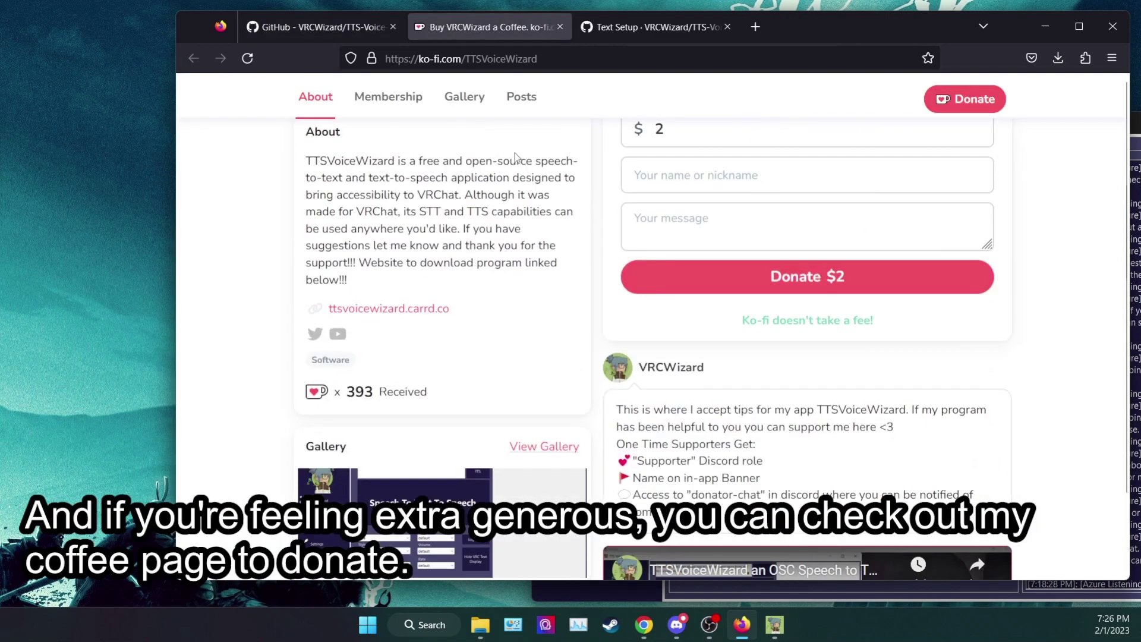
scroll(515, 157, "up", 8)
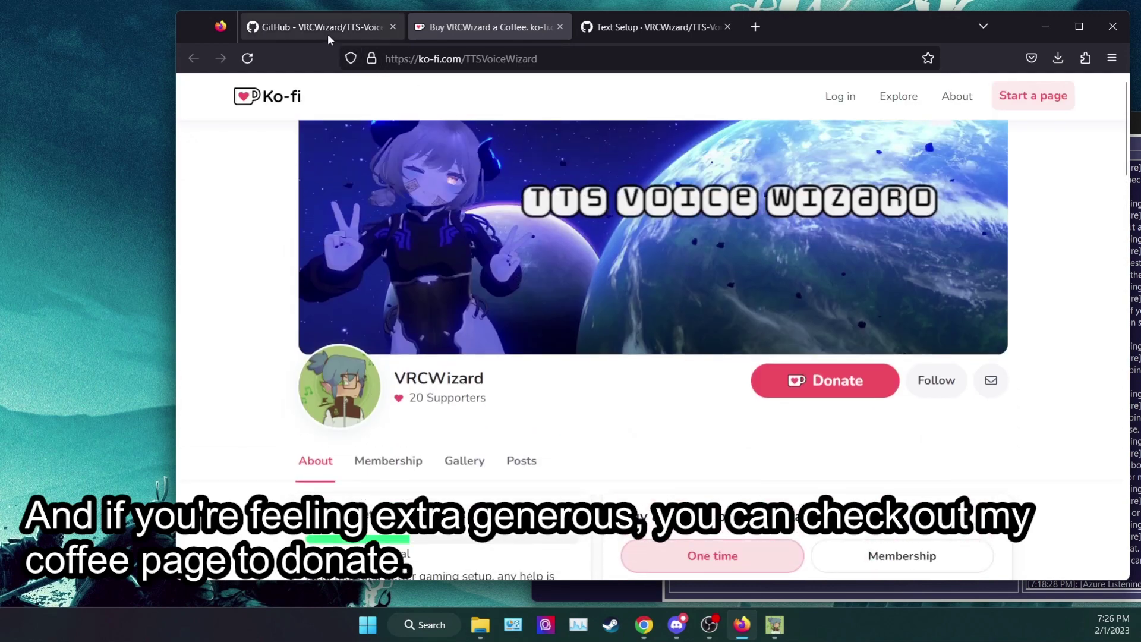
left_click(323, 27)
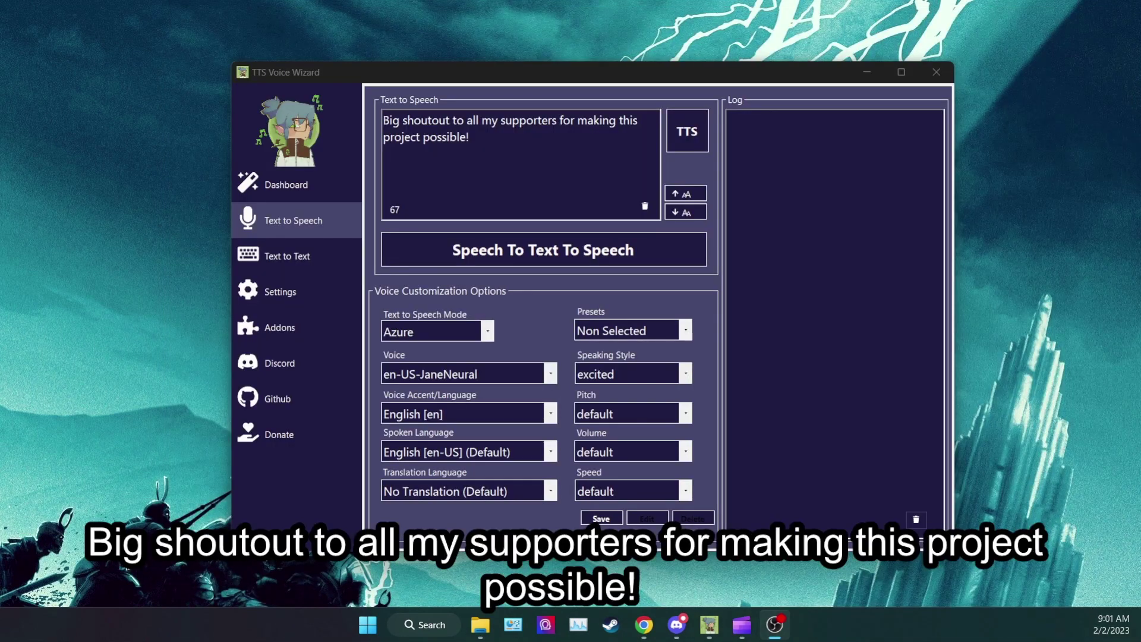
Step: In TTS Voice Wizard, have the supporter shoutout text spoken and open the Dashboard to show the supporters list
left_click(677, 128)
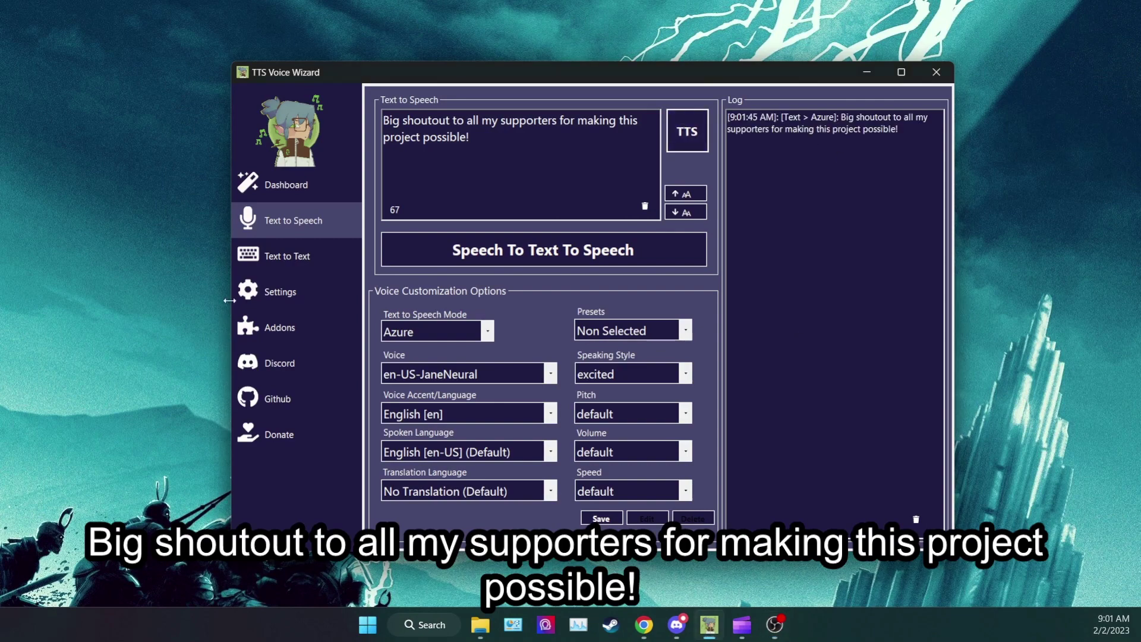
left_click(286, 184)
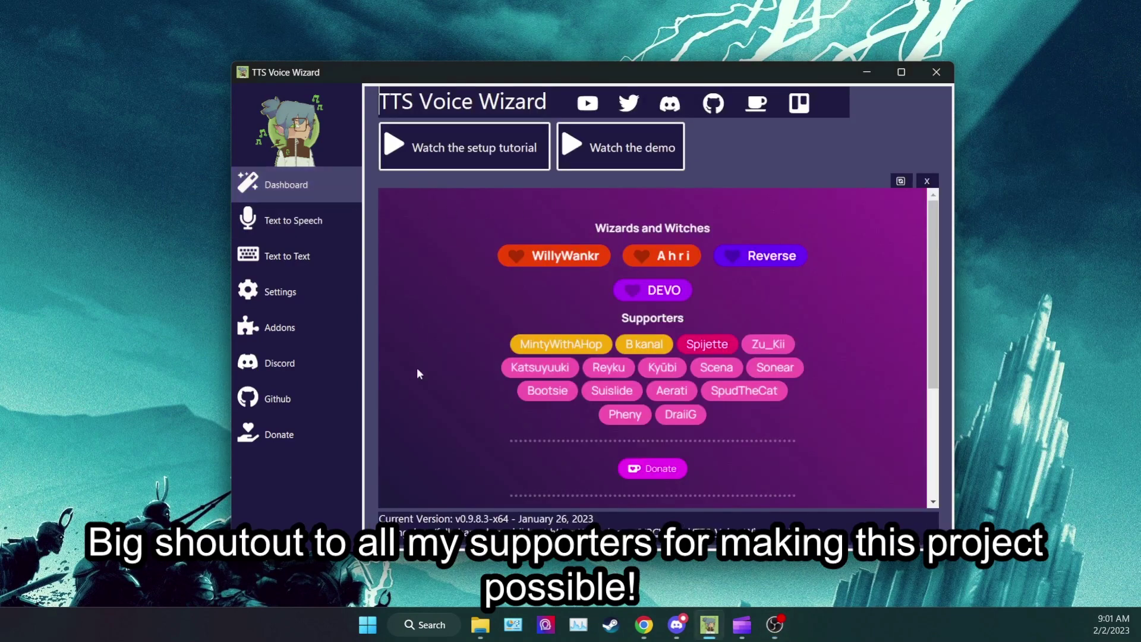